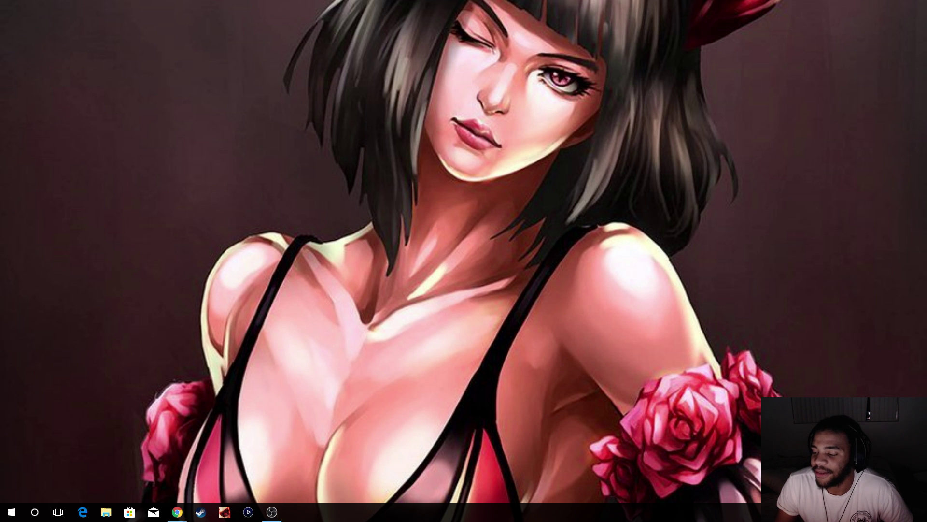
# Open File Explorer and browse to the Steam folder in Program Files (x86) on Local Disk (C:).
pyautogui.press('super+e')
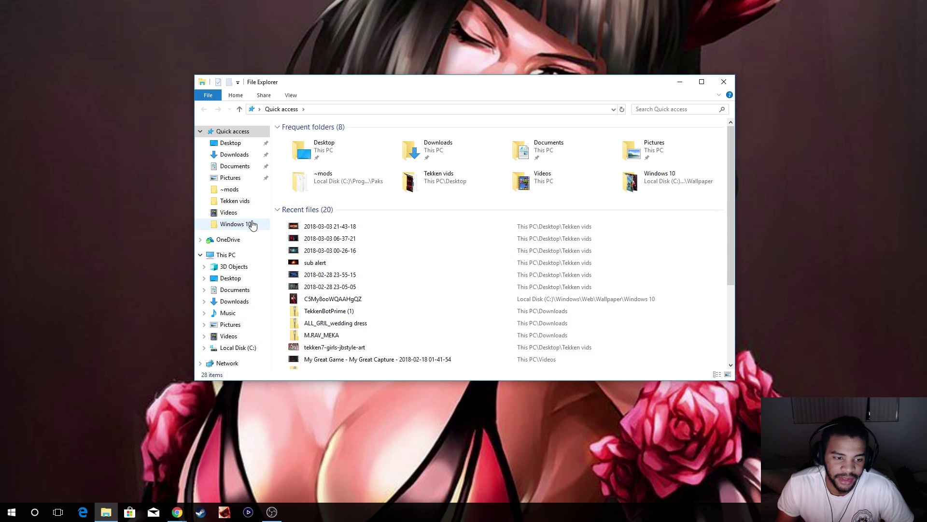
pyautogui.click(238, 347)
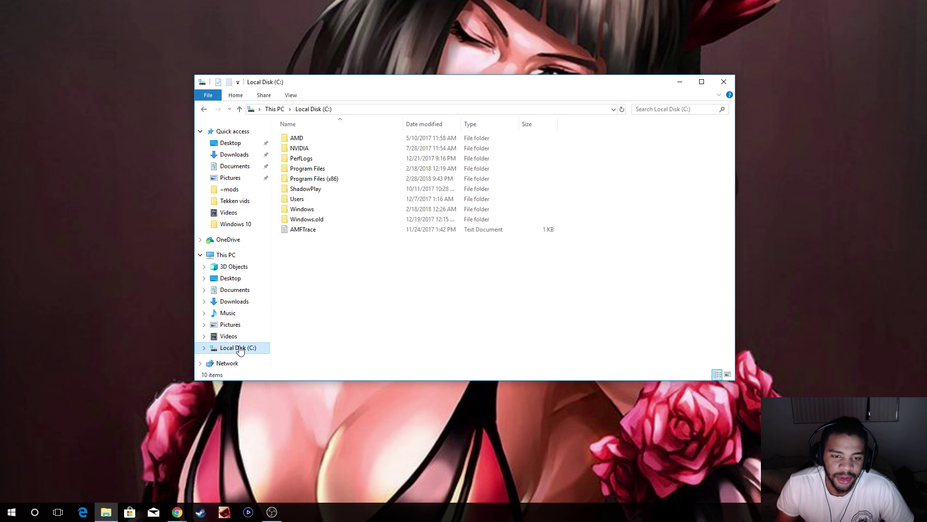
pyautogui.doubleClick(329, 178)
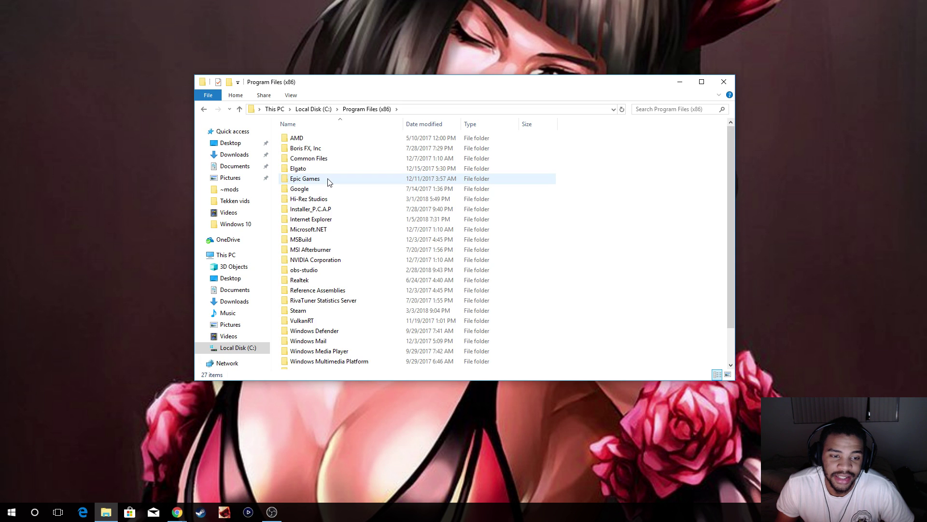
pyautogui.scroll(-2, 327, 181)
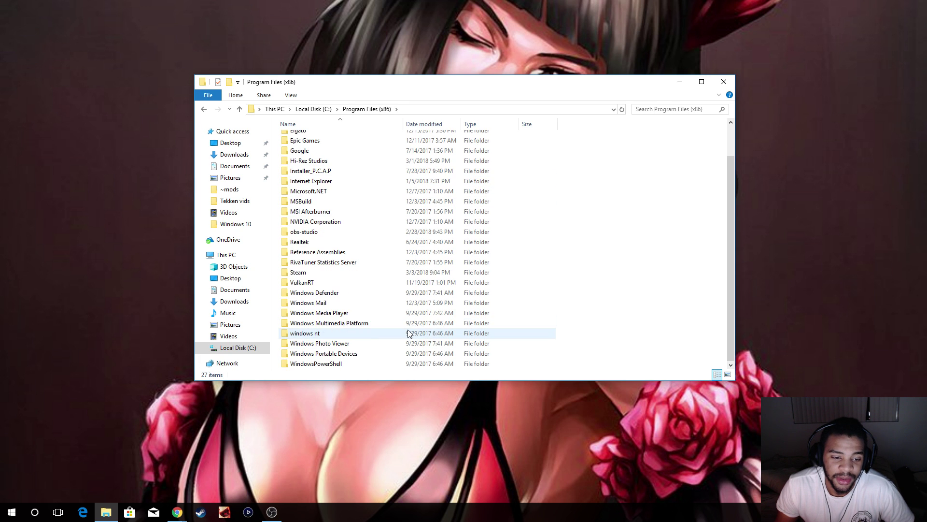
pyautogui.doubleClick(304, 273)
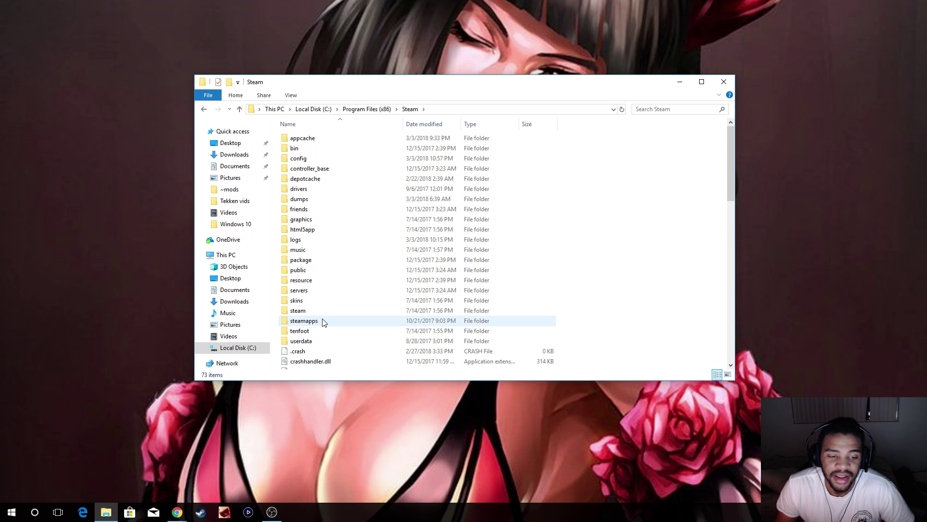
# Return to the root of Local Disk (C:) and browse through Program Files (x86), Steam and steamapps into the common folder.
pyautogui.click(204, 109)
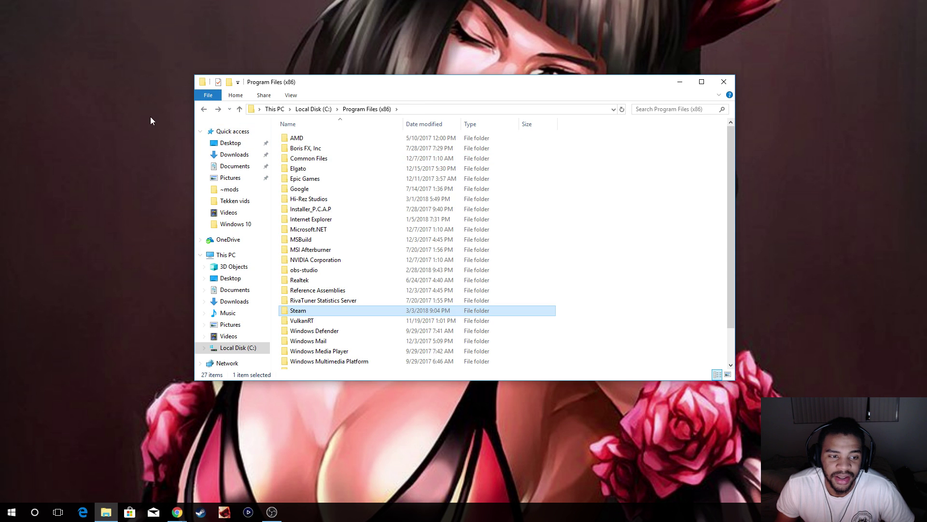
pyautogui.click(204, 108)
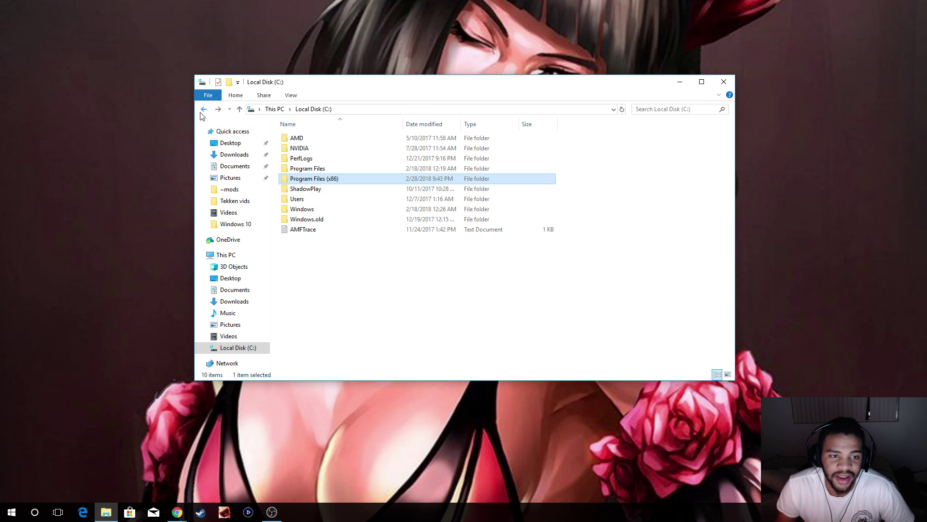
pyautogui.doubleClick(339, 180)
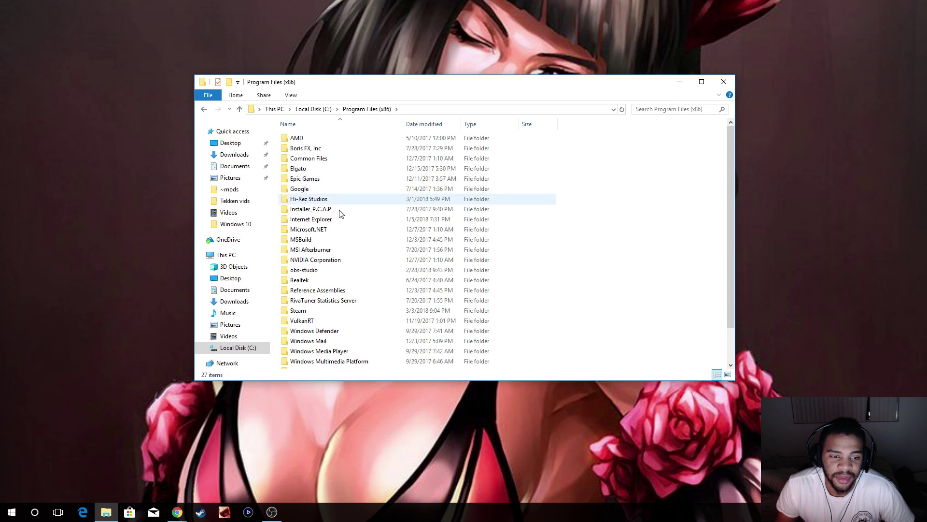
pyautogui.doubleClick(324, 314)
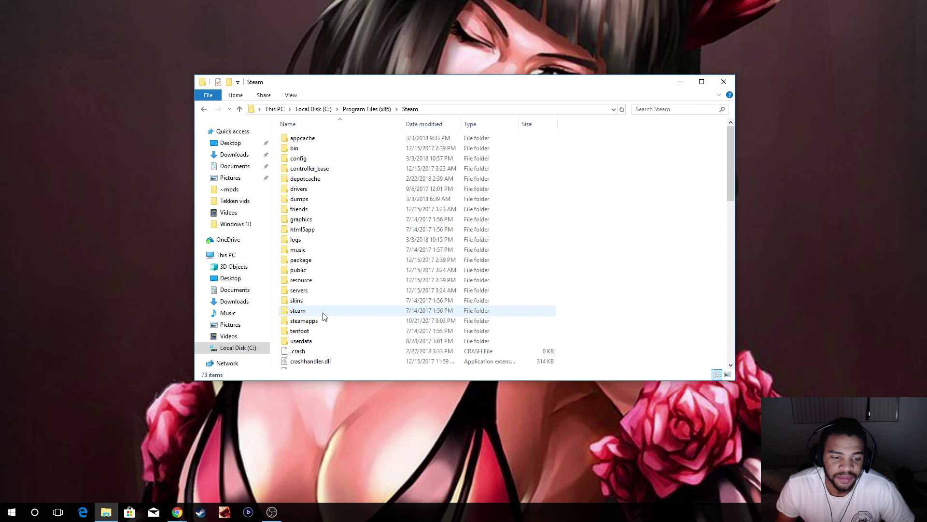
pyautogui.doubleClick(323, 322)
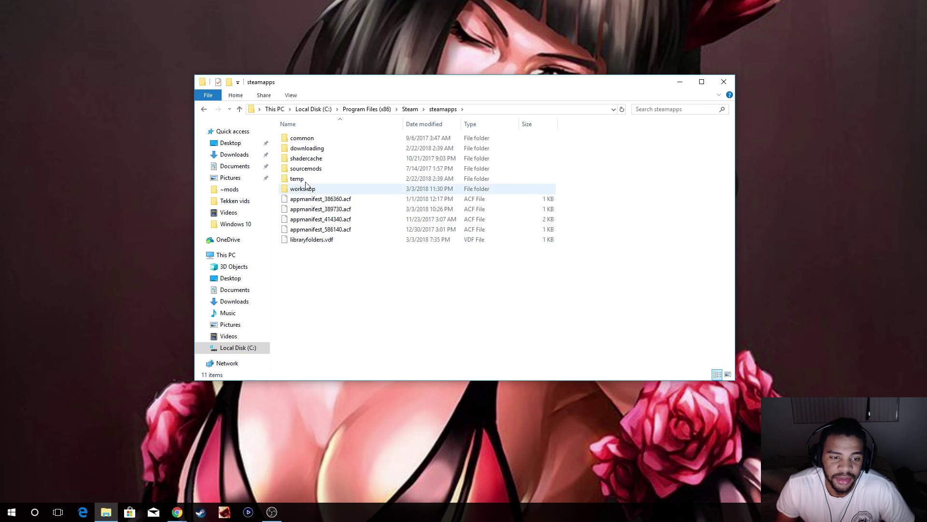
pyautogui.doubleClick(351, 139)
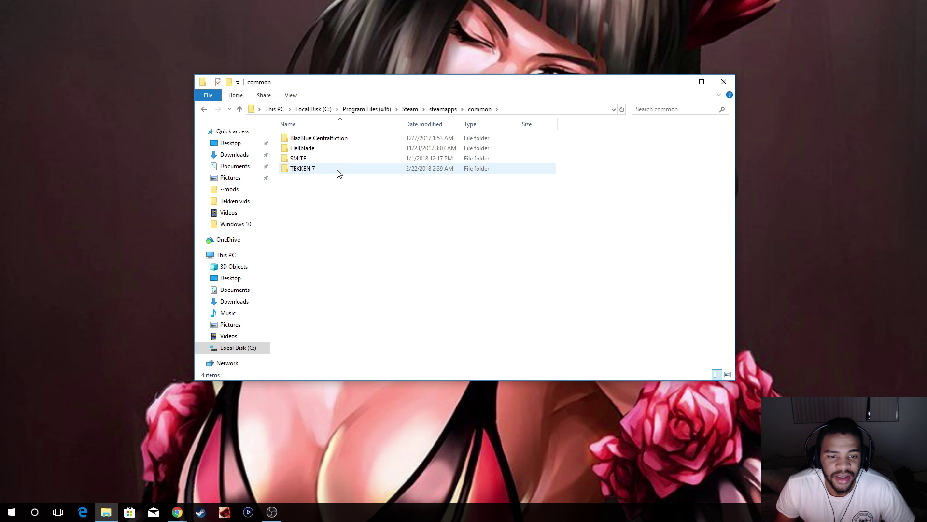
# Go back to the Steam folder and reopen steamapps and its common folder.
pyautogui.click(208, 112)
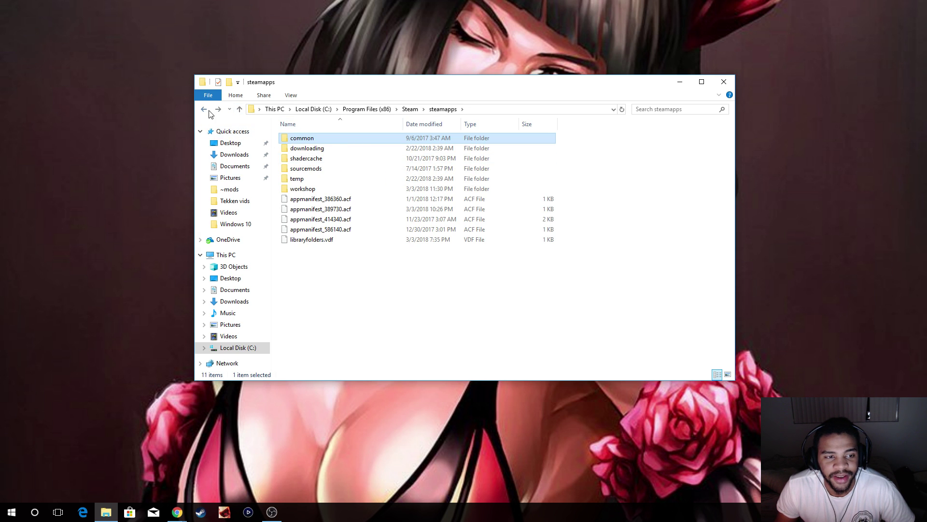
pyautogui.click(208, 112)
pyautogui.doubleClick(345, 323)
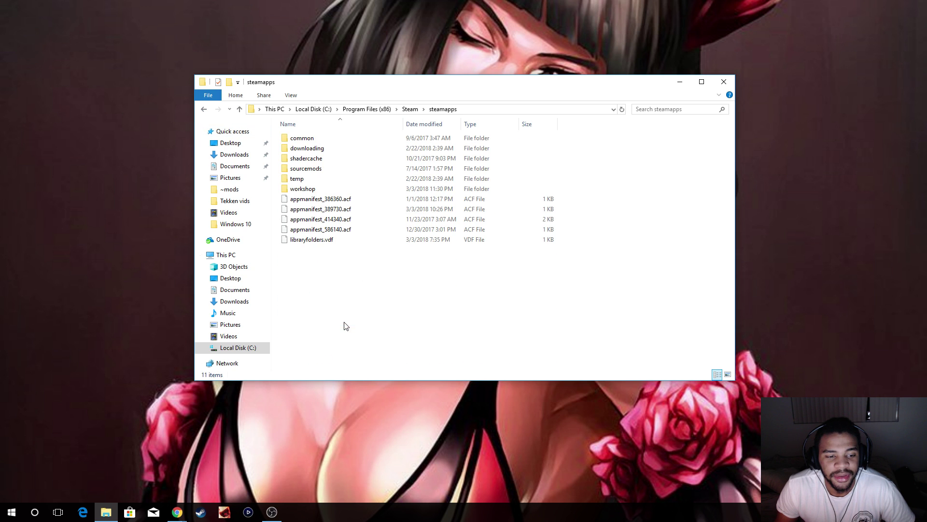
pyautogui.click(302, 139)
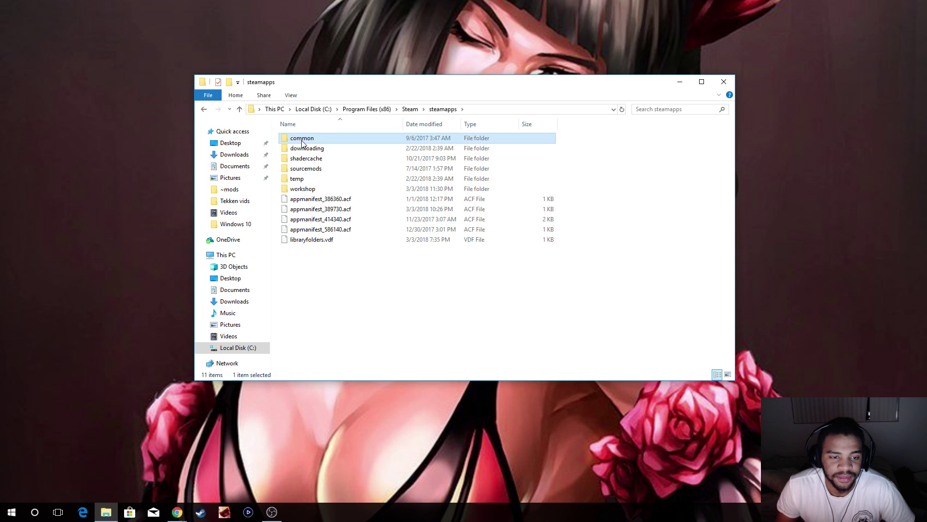
pyautogui.doubleClick(302, 140)
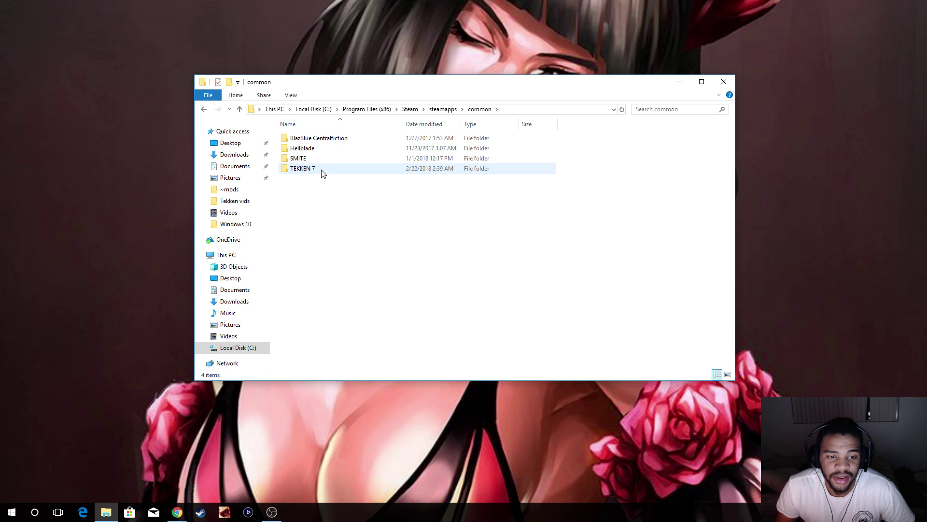
# Open the game's TEKKEN 7 folder, its TekkenGame subfolder and the Content folder inside it.
pyautogui.doubleClick(321, 170)
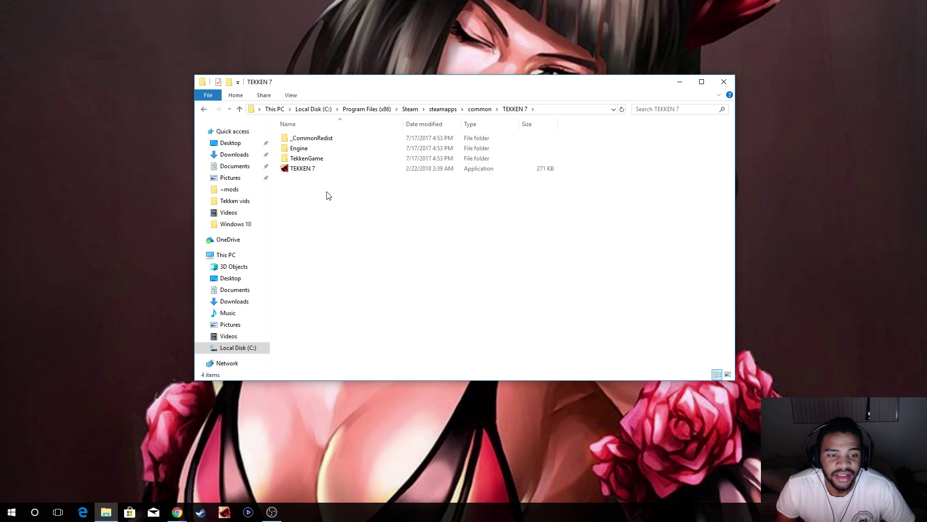
pyautogui.doubleClick(333, 159)
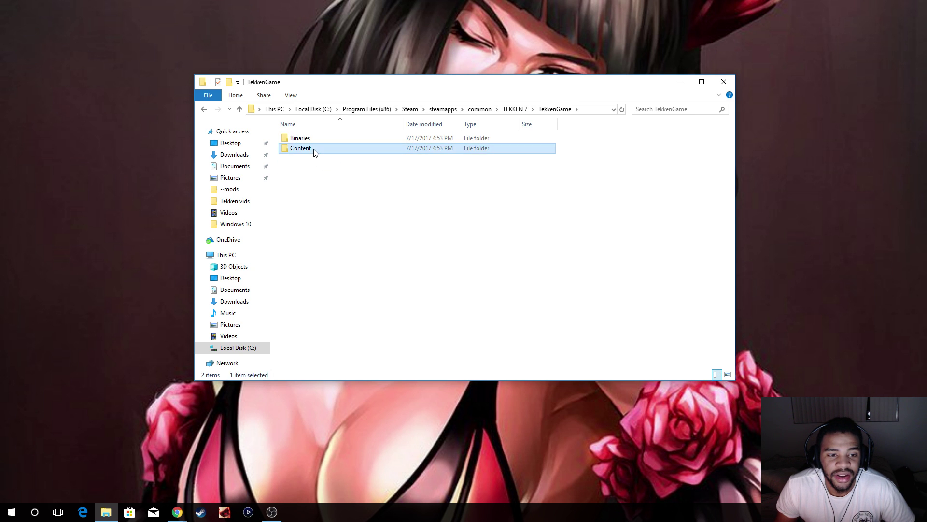
pyautogui.doubleClick(314, 149)
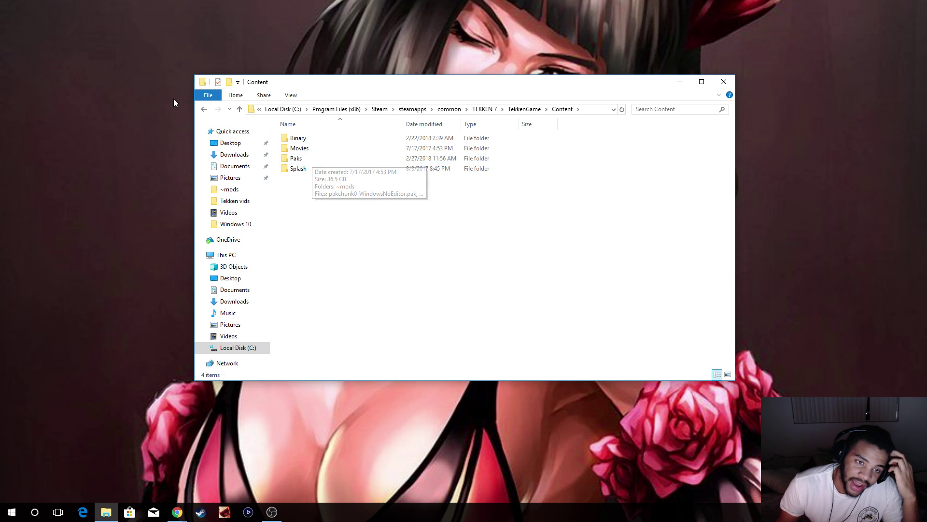
# Return to the TEKKEN 7 folder and browse through TekkenGame and Content into the Paks folder.
pyautogui.click(201, 114)
pyautogui.click(202, 117)
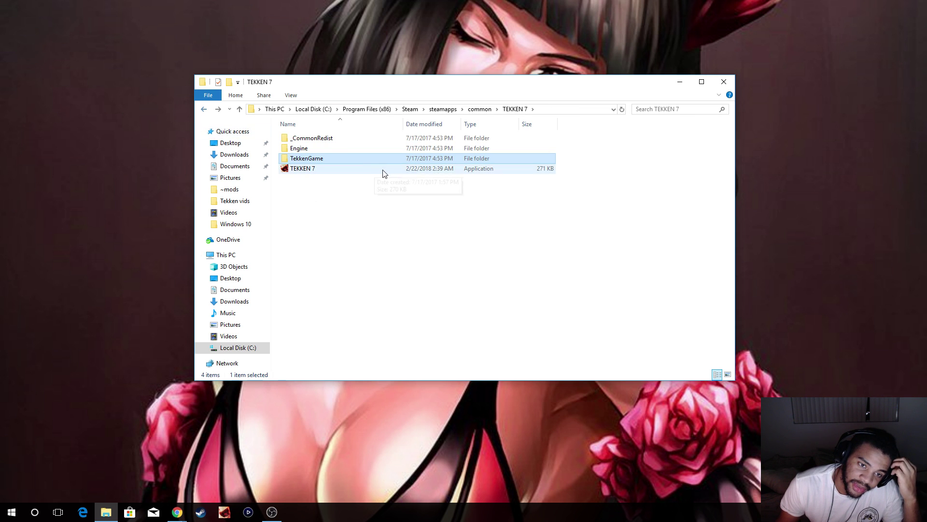
pyautogui.doubleClick(364, 162)
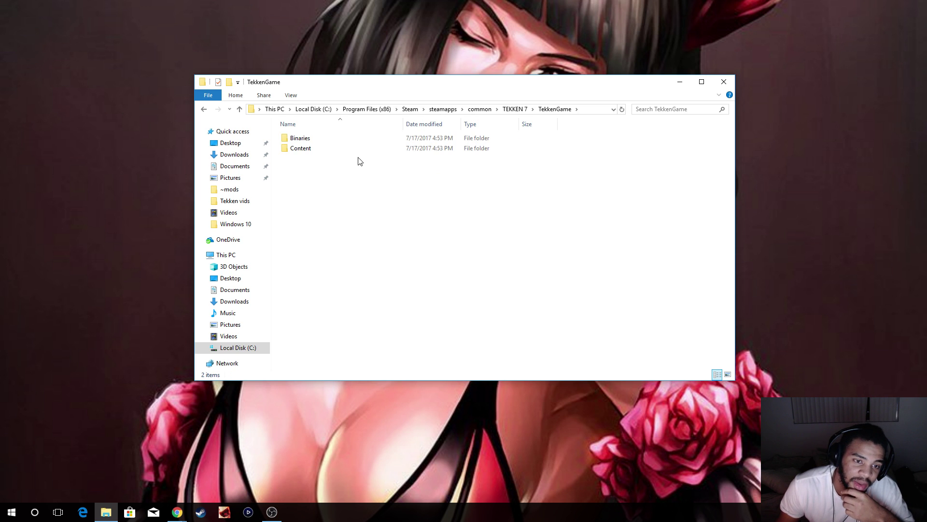
pyautogui.doubleClick(349, 151)
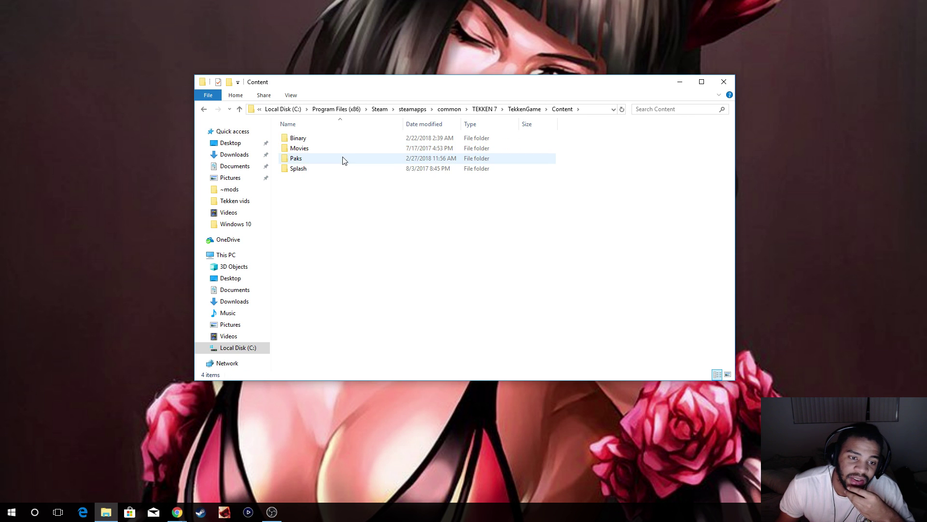
pyautogui.doubleClick(344, 158)
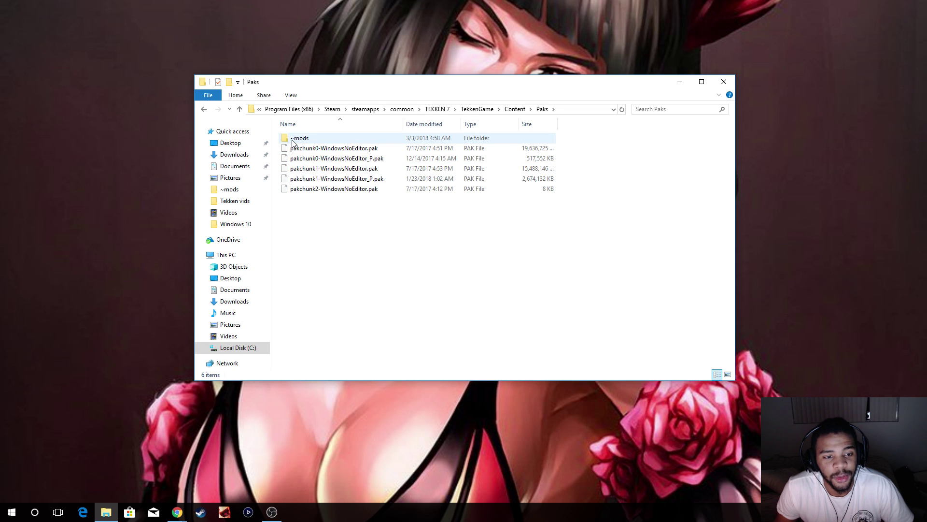
# Create a new folder in Paks and try out the name ~mods, then clear it and leave the name editing.
pyautogui.moveTo(293, 143)
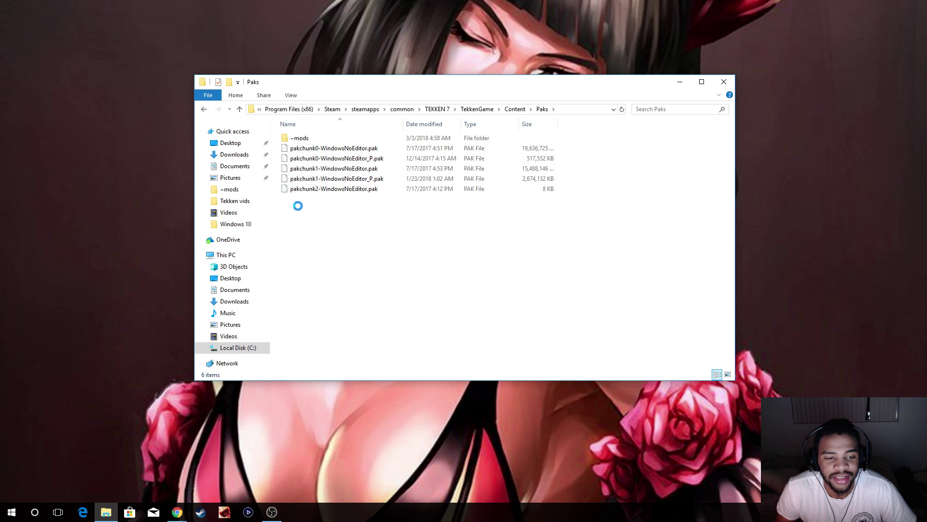
pyautogui.rightClick(297, 206)
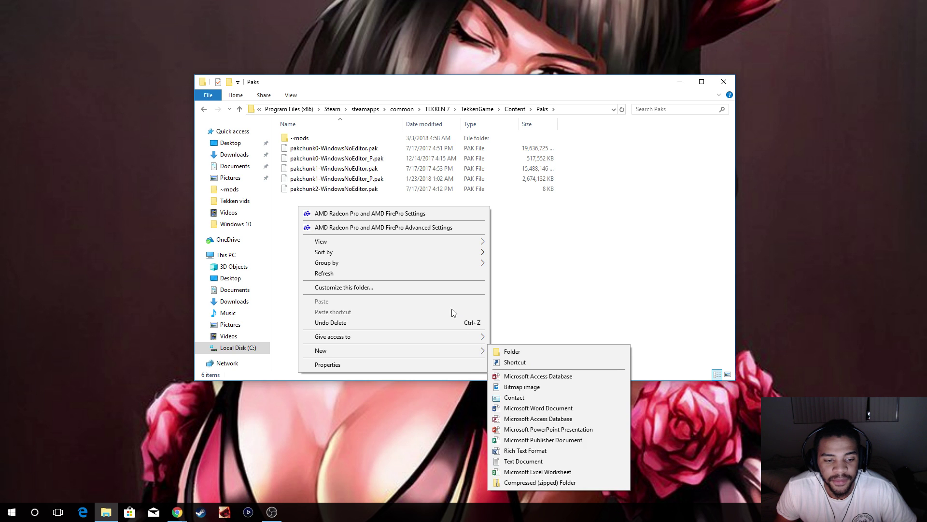
pyautogui.moveTo(478, 351)
pyautogui.click(506, 352)
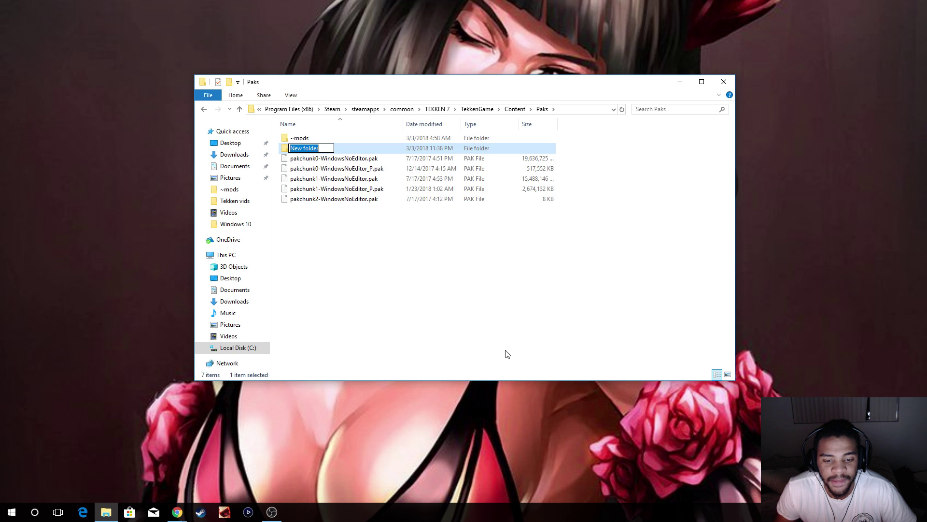
pyautogui.press('BackSpace')
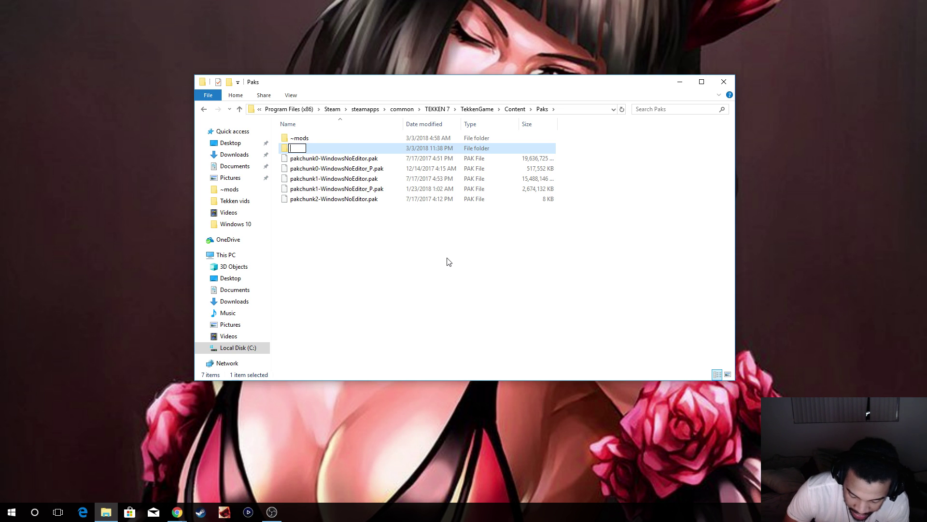
pyautogui.write('~')
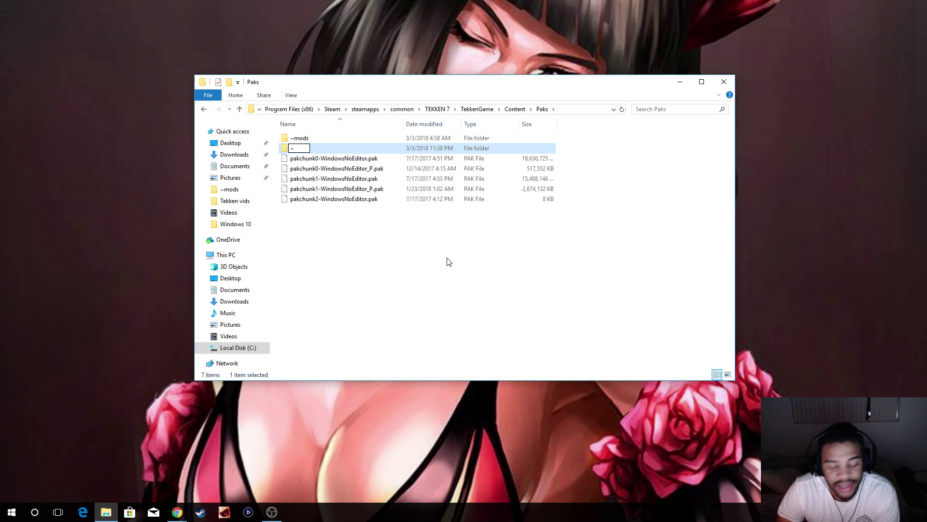
pyautogui.write('mods')
pyautogui.press('BackSpace')
pyautogui.press('BackSpace')
pyautogui.press('BackSpace')
pyautogui.press('BackSpace')
pyautogui.press('BackSpace')
pyautogui.press('Return')
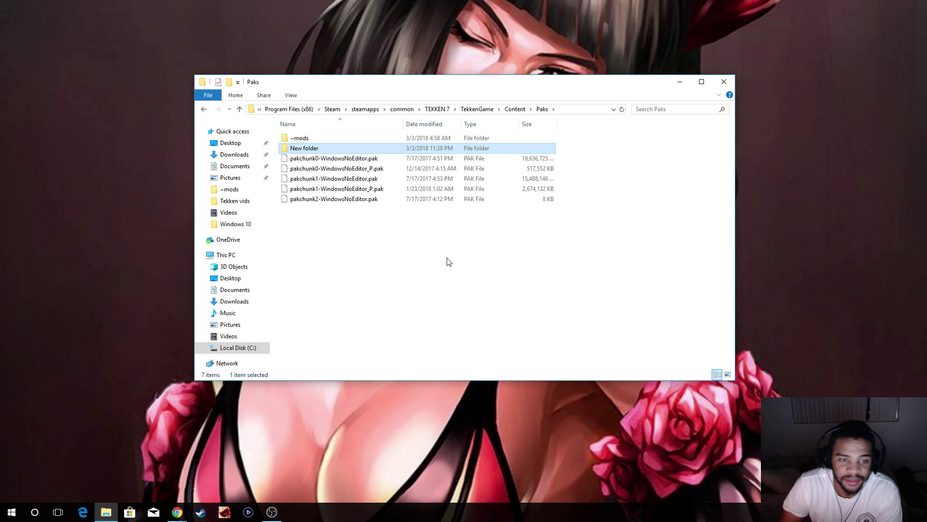
# Go up to Content, reopen Paks and delete the demonstration folder named New folder.
pyautogui.press('BackSpace')
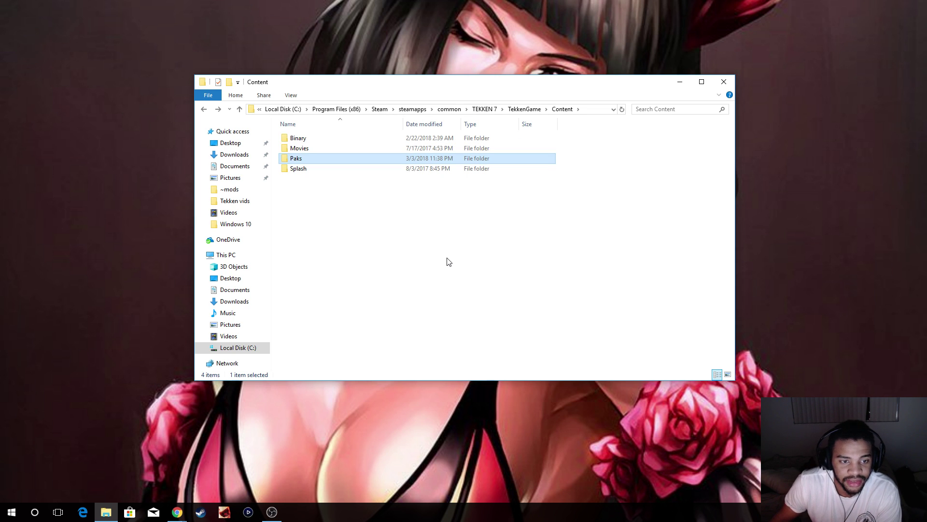
pyautogui.doubleClick(430, 163)
pyautogui.rightClick(340, 152)
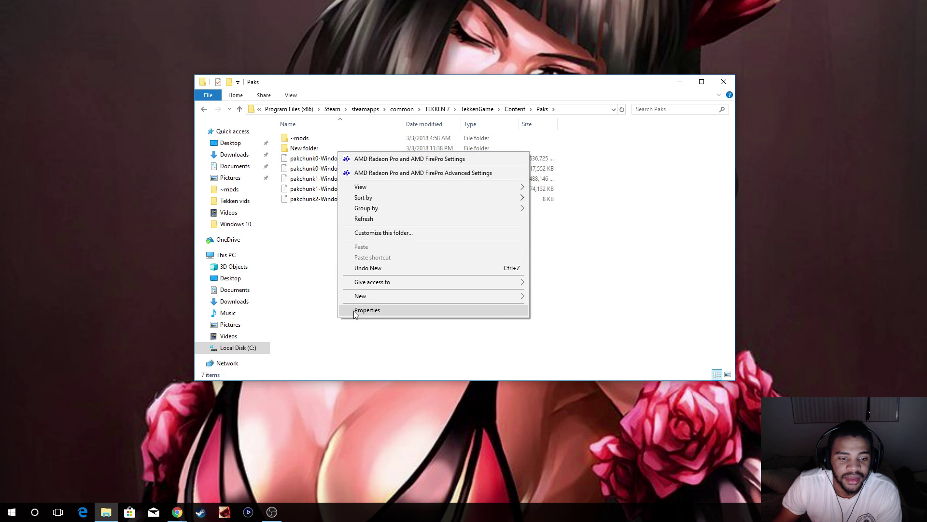
pyautogui.click(309, 271)
pyautogui.rightClick(312, 151)
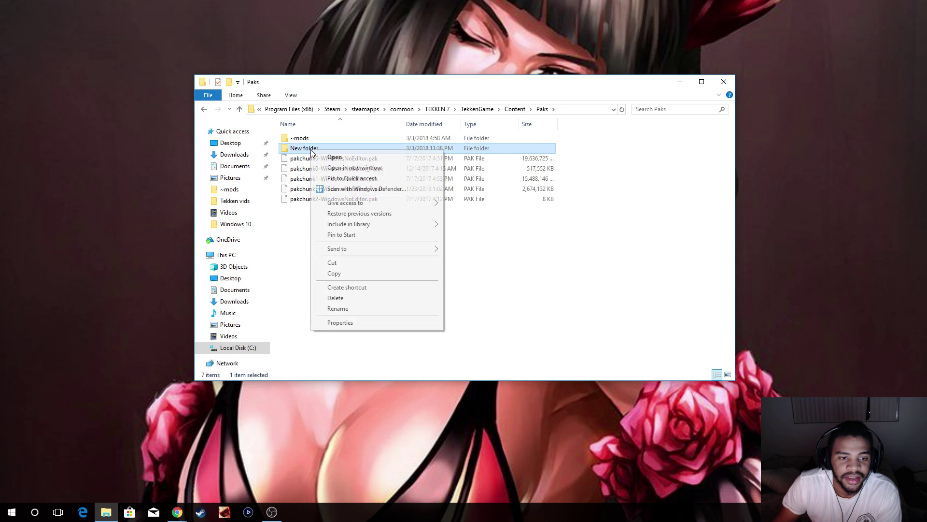
pyautogui.click(334, 298)
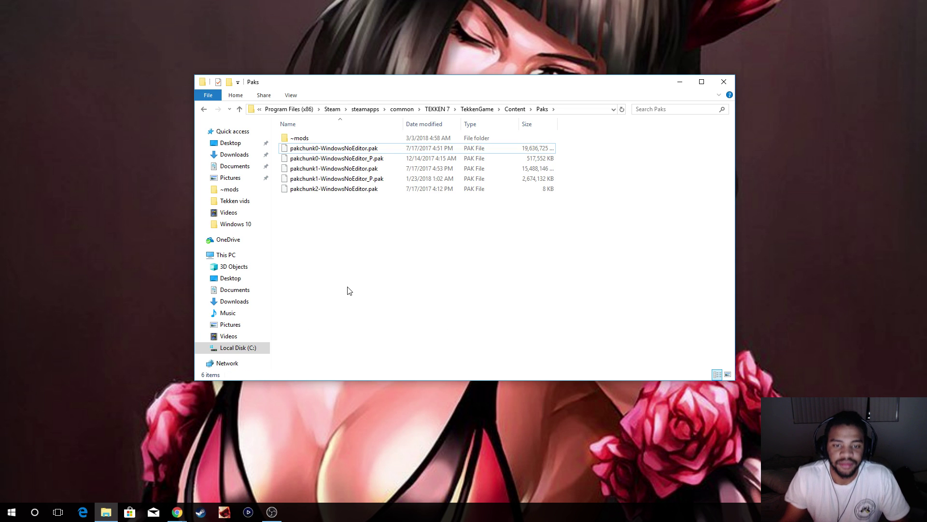
# Minimize the folder window, switch to Chrome with the NiceKun YouTube channel's videos, and maximize it showing the page's beginning.
pyautogui.click(679, 83)
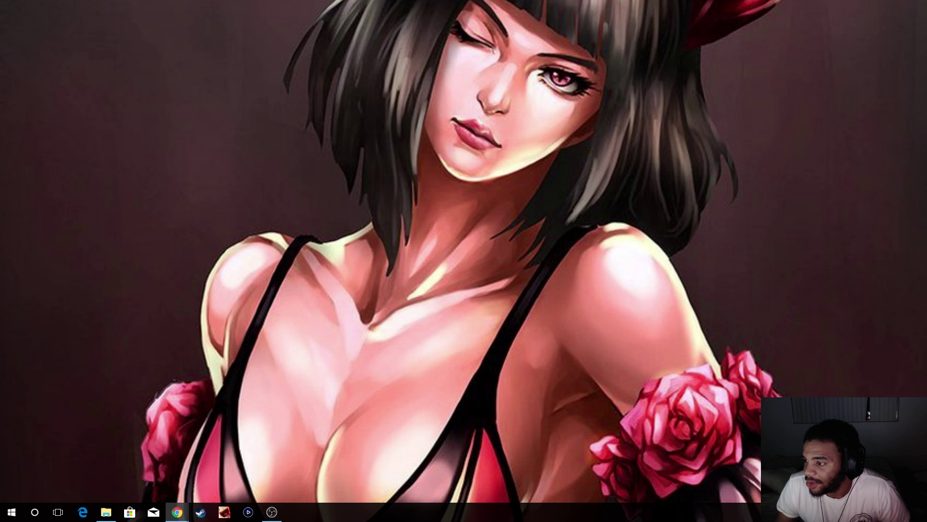
pyautogui.moveTo(926, 30); pyautogui.dragTo(369, 1)
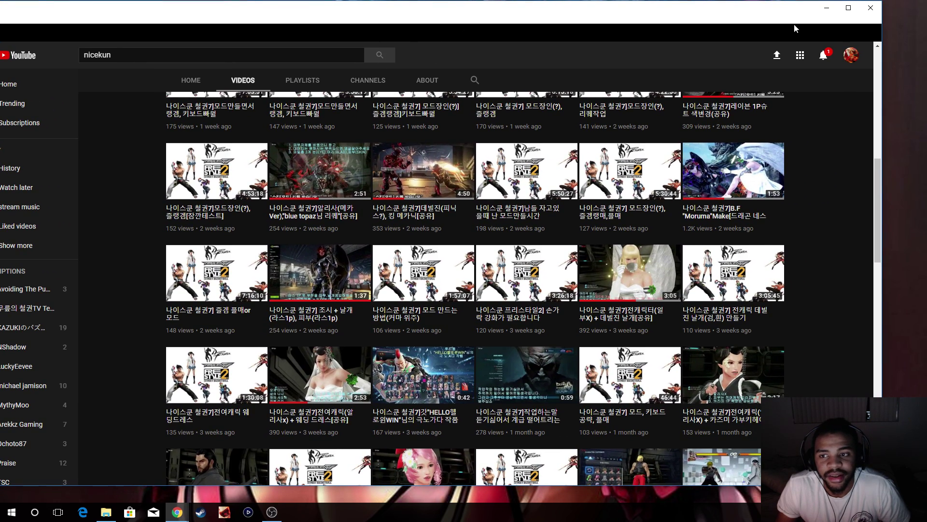
pyautogui.scroll(10, 578, 231)
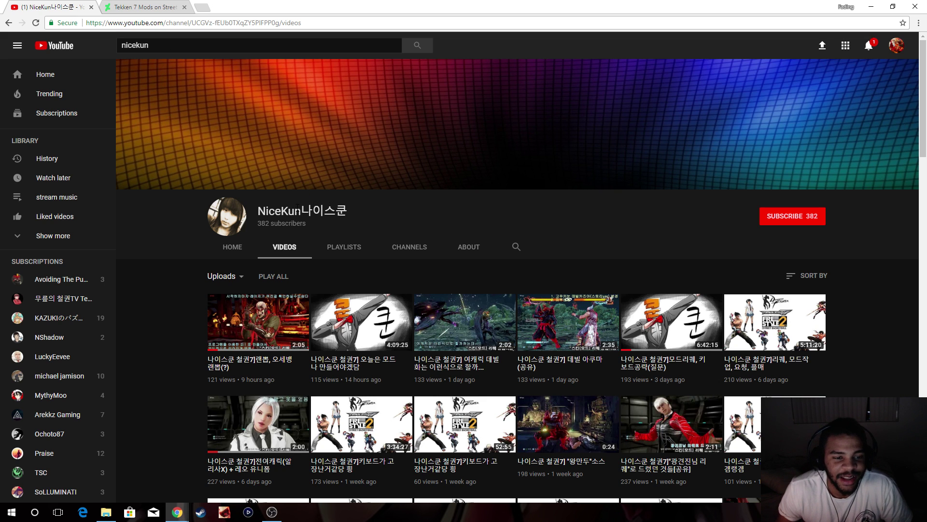
# Browse the NiceKun channel's uploaded TEKKEN 7 mod videos and return to the beginning of the page.
pyautogui.scroll(-10, 708, 227)
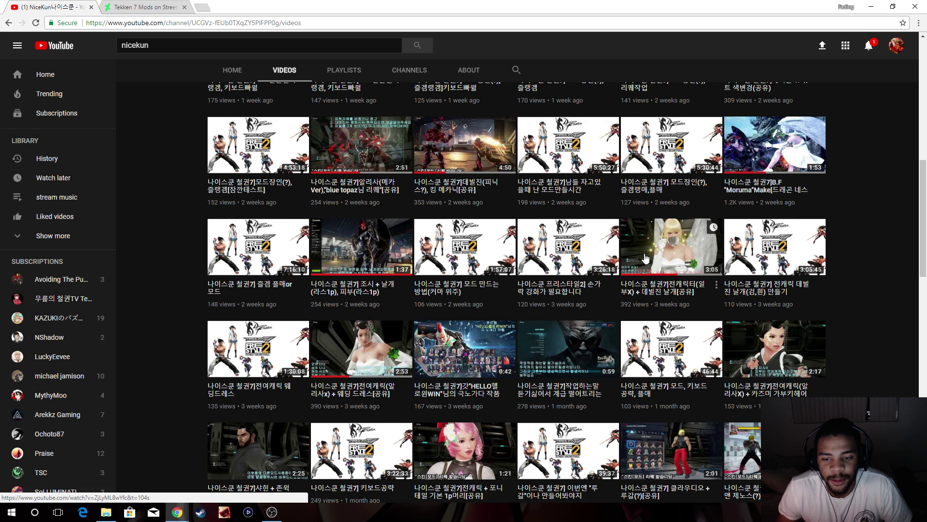
pyautogui.scroll(-1, 708, 227)
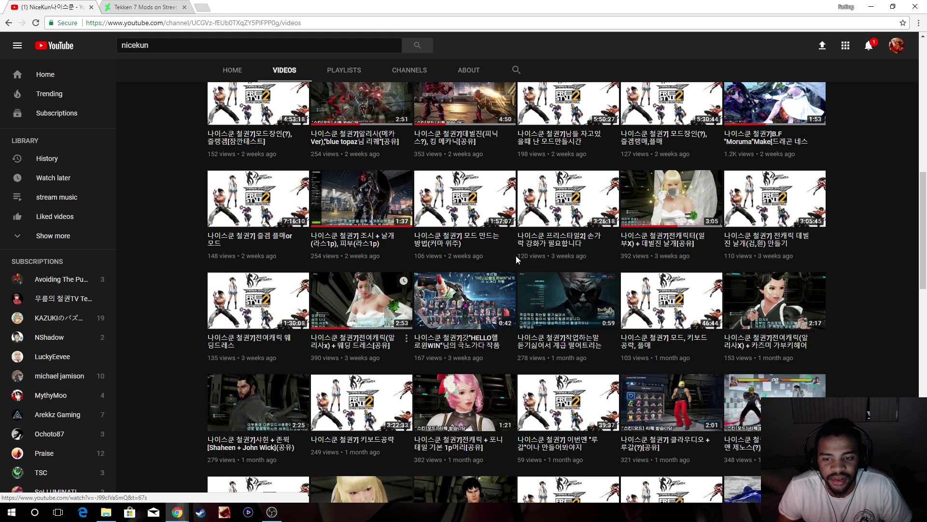
pyautogui.scroll(3, 764, 251)
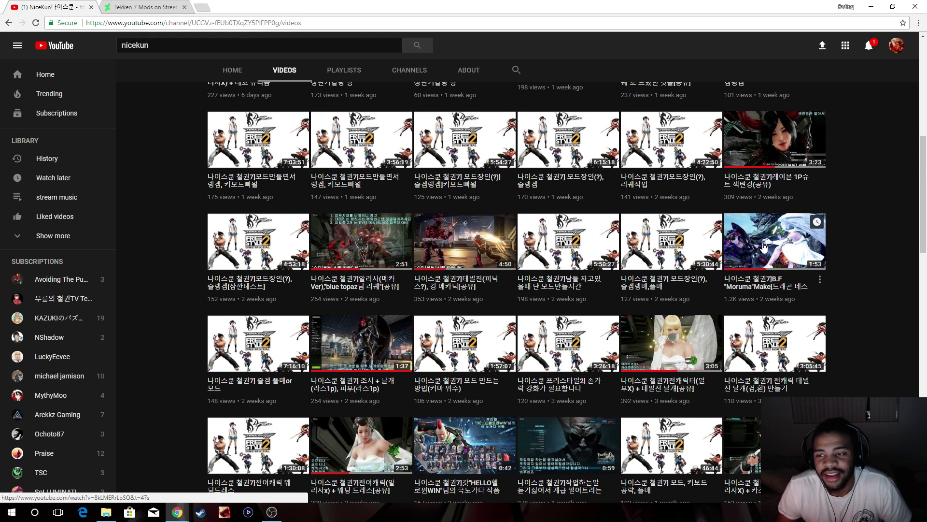
pyautogui.scroll(8, 763, 249)
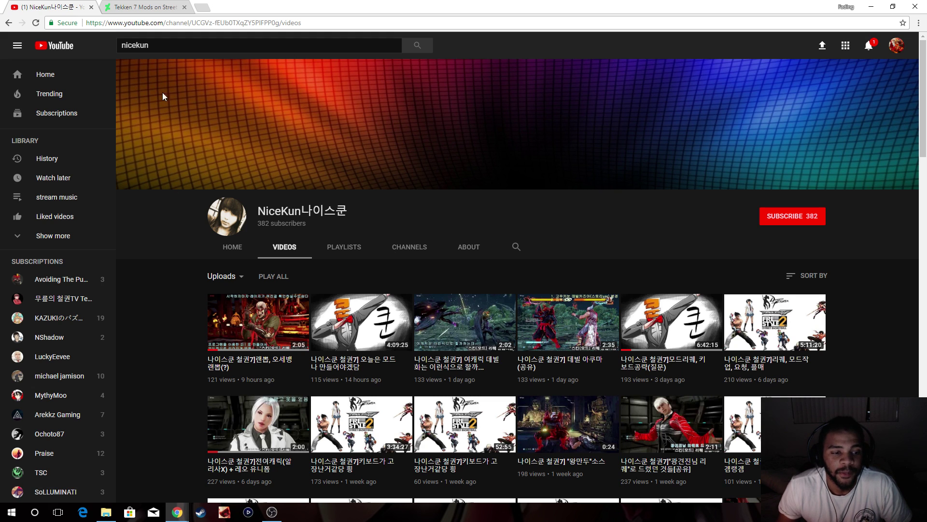
# Switch to the StreetModders DeviantArt gallery, look through the Tekken 7 Mods and open the Jin Suite mod's page.
pyautogui.click(130, 6)
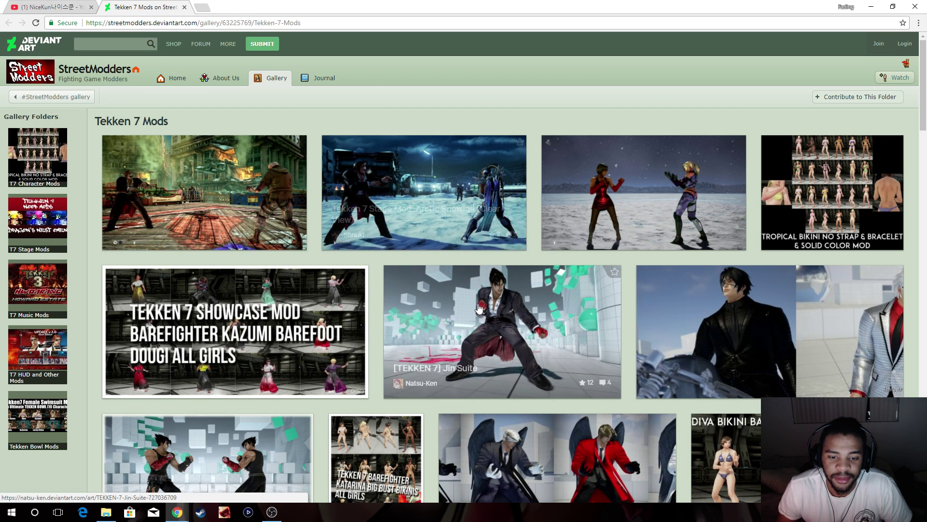
pyautogui.scroll(-15, 479, 308)
pyautogui.scroll(15, 472, 286)
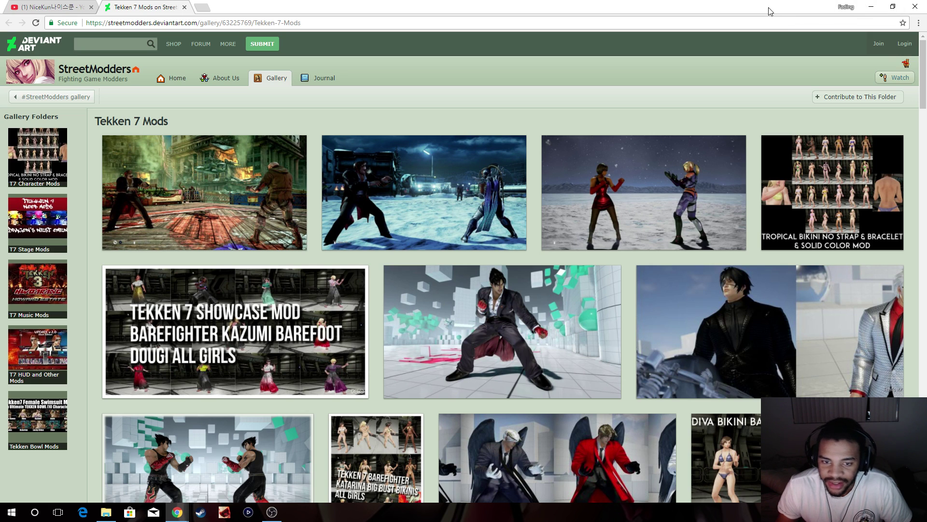
pyautogui.click(533, 316)
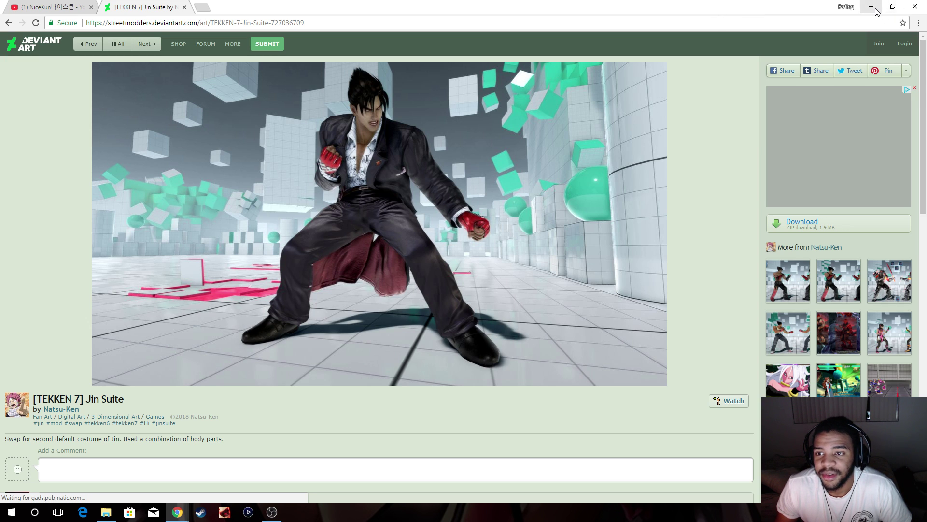
# Minimize the browser and reposition the DVL-ELZ .pak file on the desktop, leaving it deselected.
pyautogui.moveTo(667, 13); pyautogui.dragTo(653, 37)
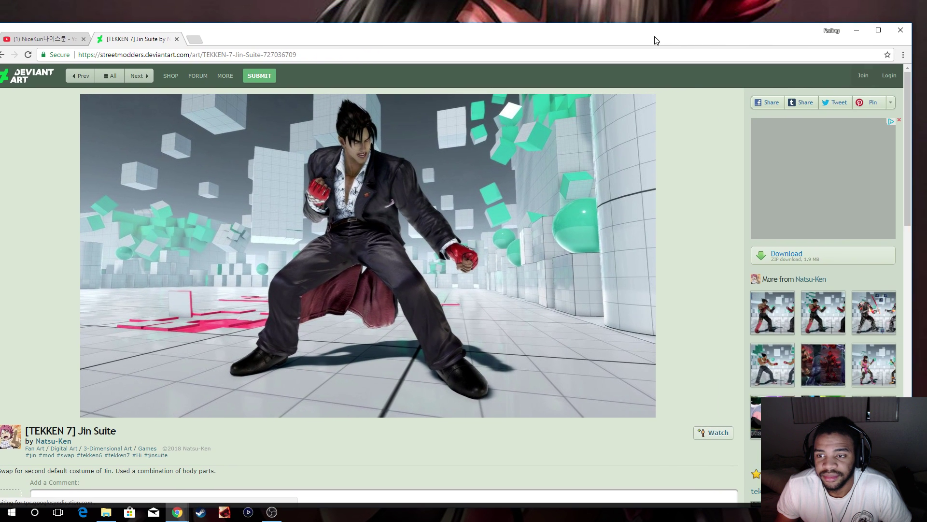
pyautogui.click(857, 29)
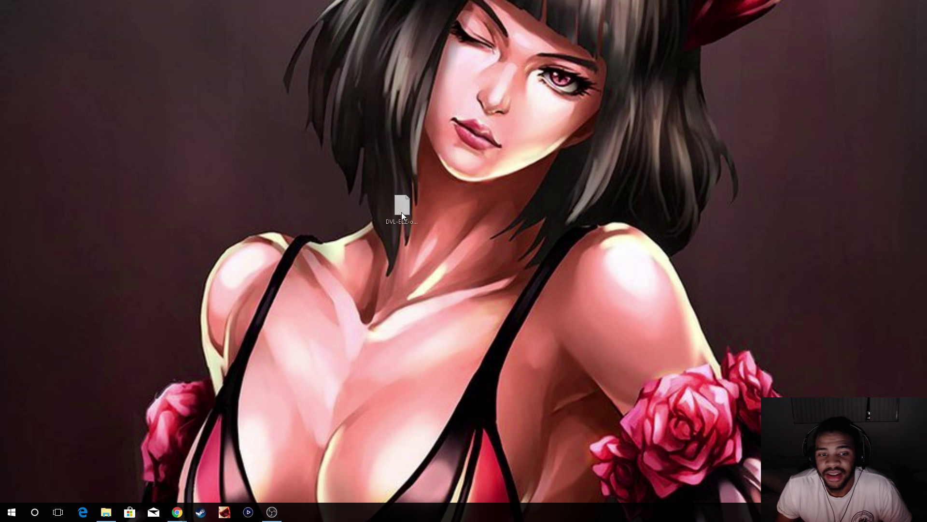
pyautogui.moveTo(401, 213); pyautogui.dragTo(402, 212)
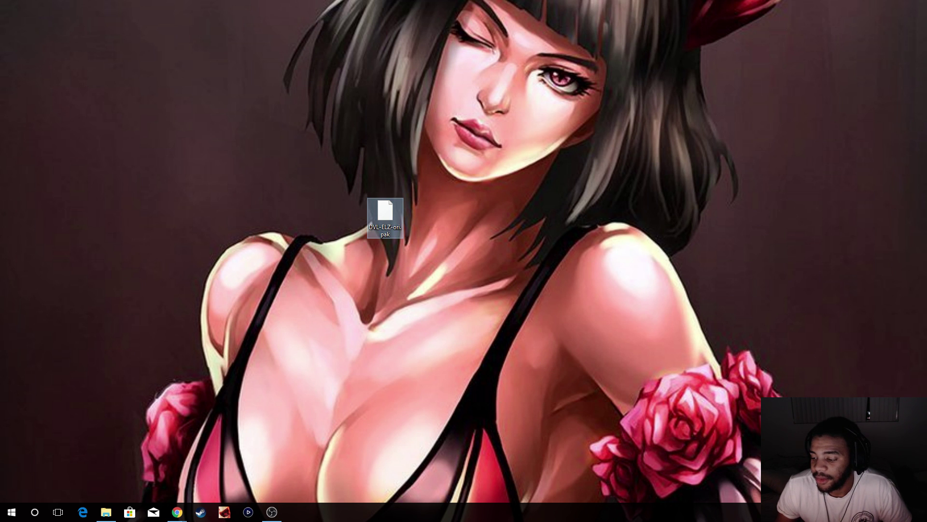
pyautogui.click(906, 375)
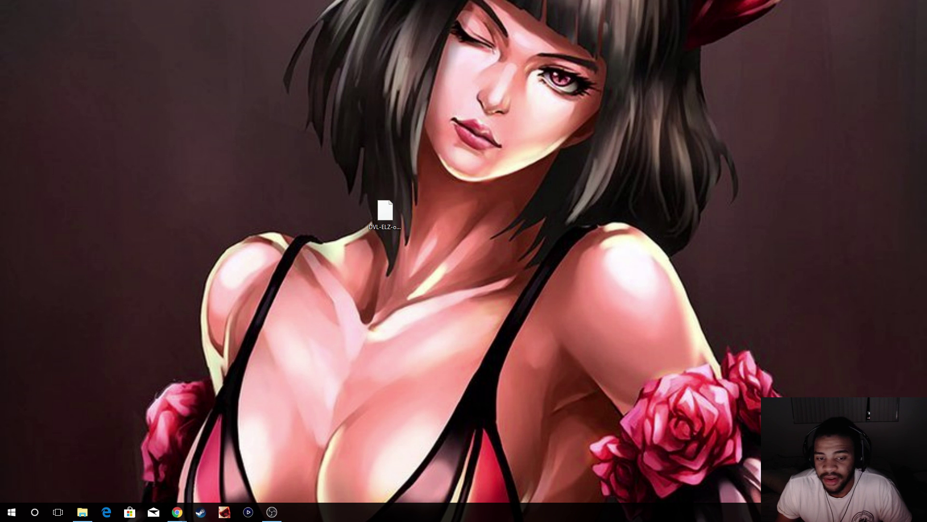
# Bring back the Paks folder window, open the ~mods folder and move the window lower on the desktop.
pyautogui.click(82, 512)
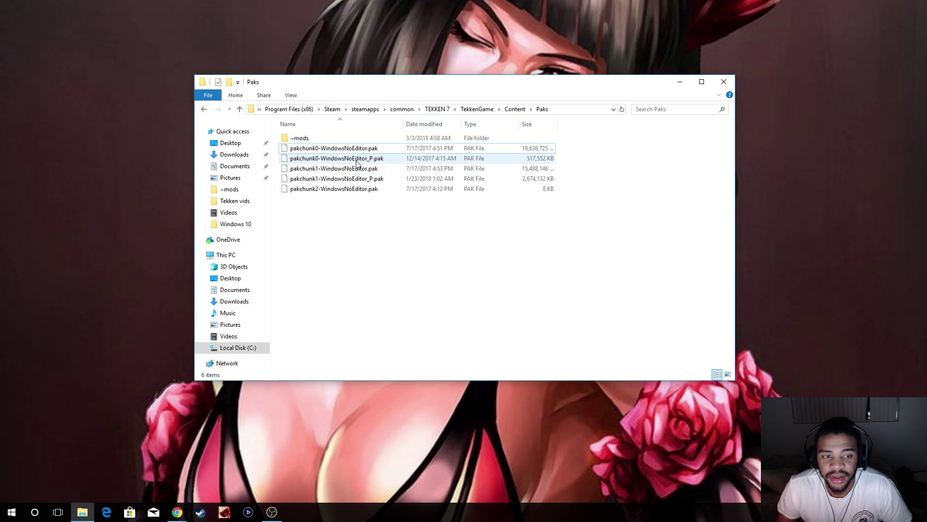
pyautogui.doubleClick(323, 139)
pyautogui.moveTo(347, 90); pyautogui.dragTo(207, 226)
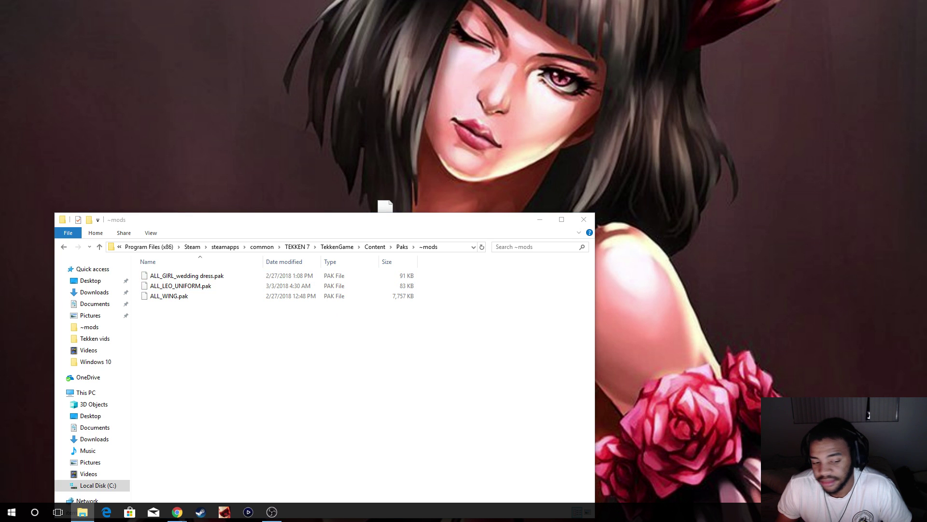
# Start Steam, get TEKKEN 7 running and use OBS Studio to bring the game into the recording.
pyautogui.click(201, 512)
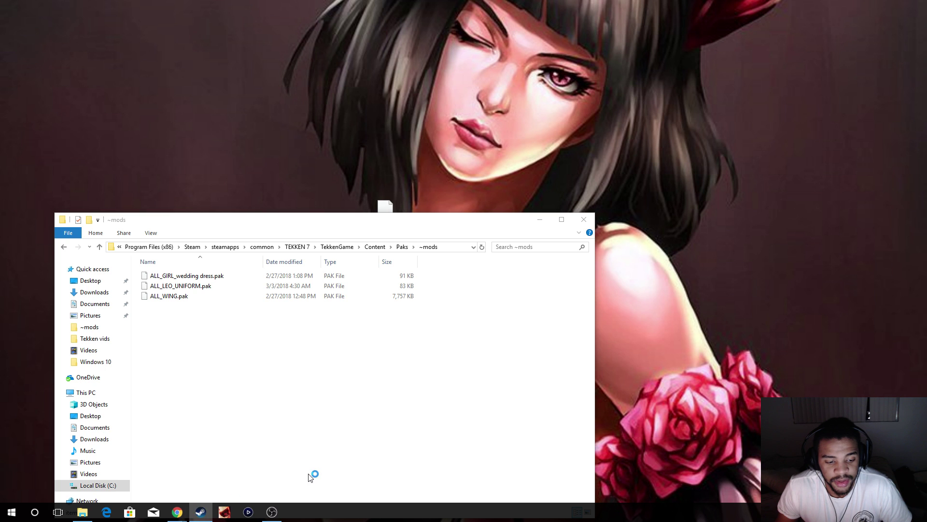
pyautogui.click(315, 489)
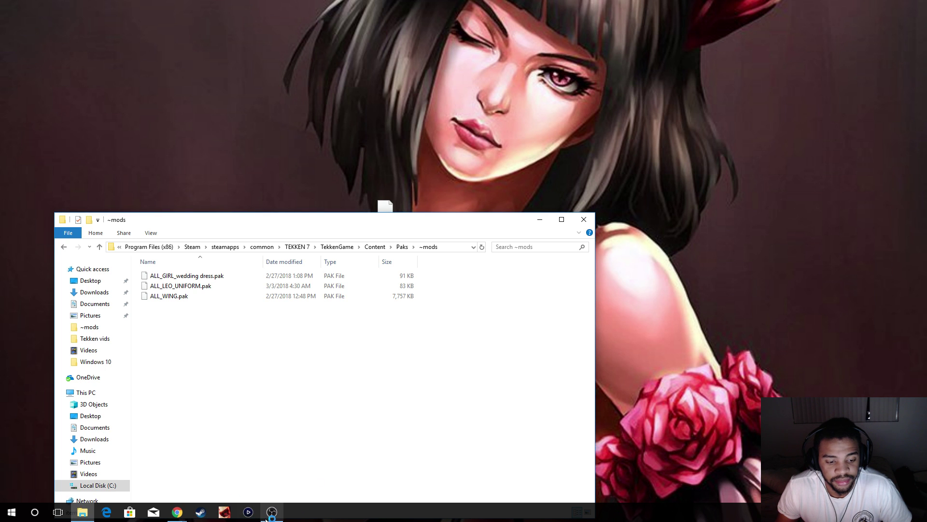
pyautogui.click(269, 515)
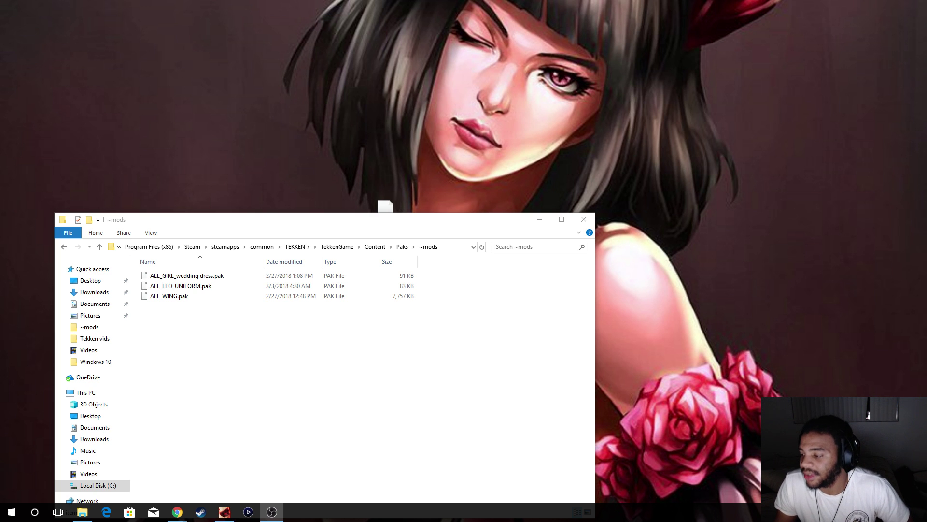
pyautogui.click(272, 512)
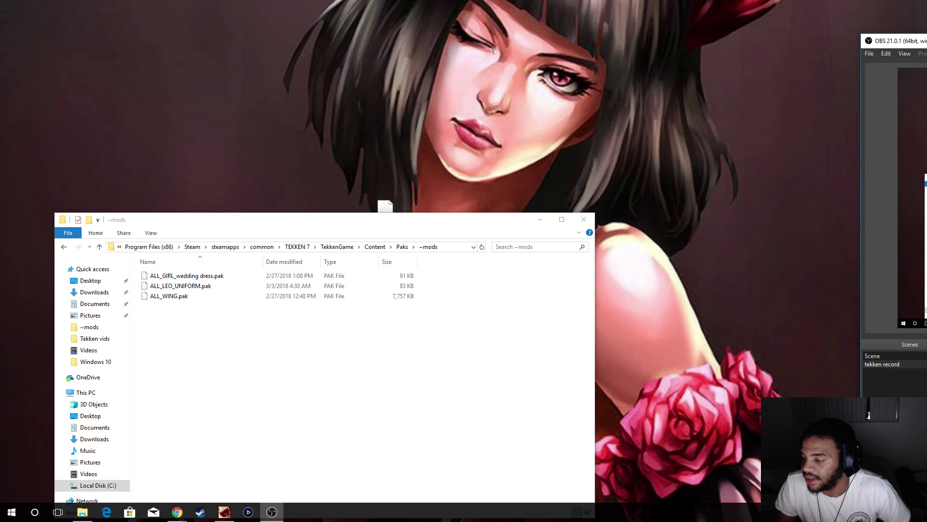
pyautogui.click(913, 194)
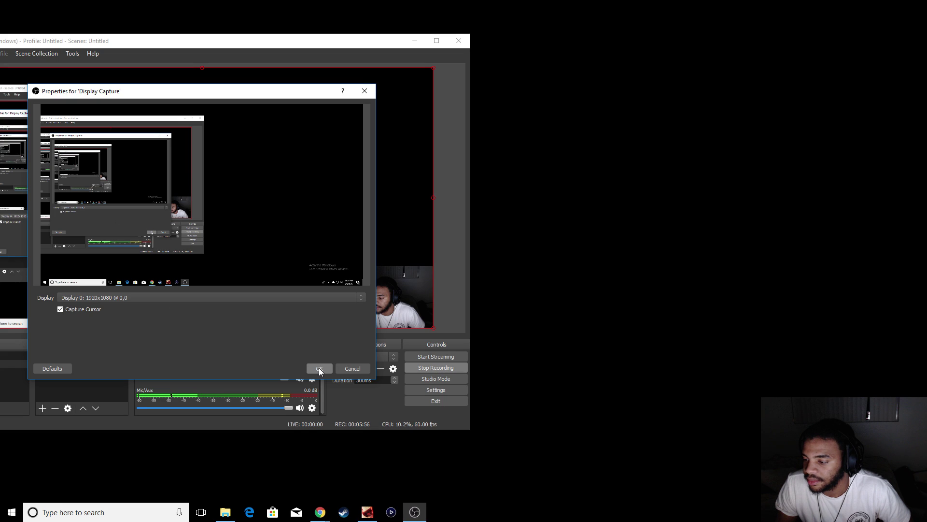
pyautogui.click(318, 368)
pyautogui.moveTo(289, 44); pyautogui.dragTo(445, 57)
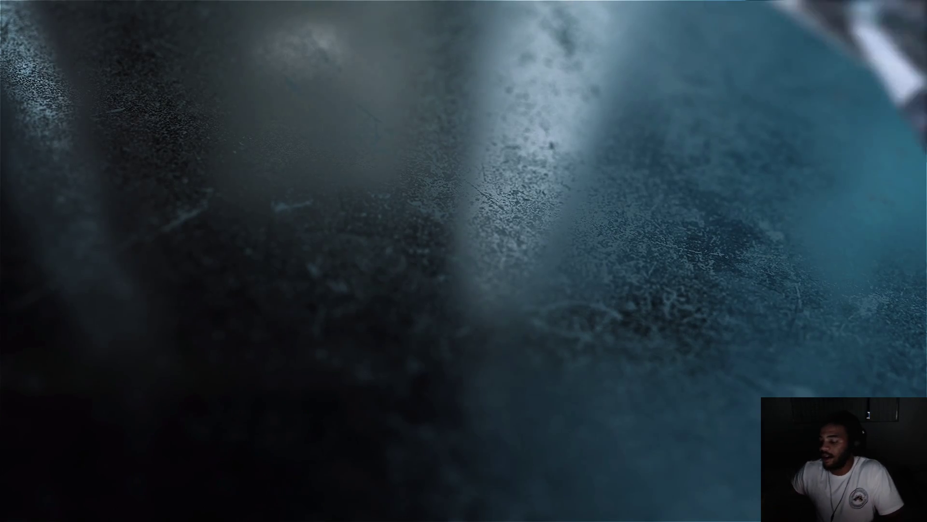
# Skip the TEKKEN 7 intro and title screen and enter Practice mode under Offline.
pyautogui.press('Return')
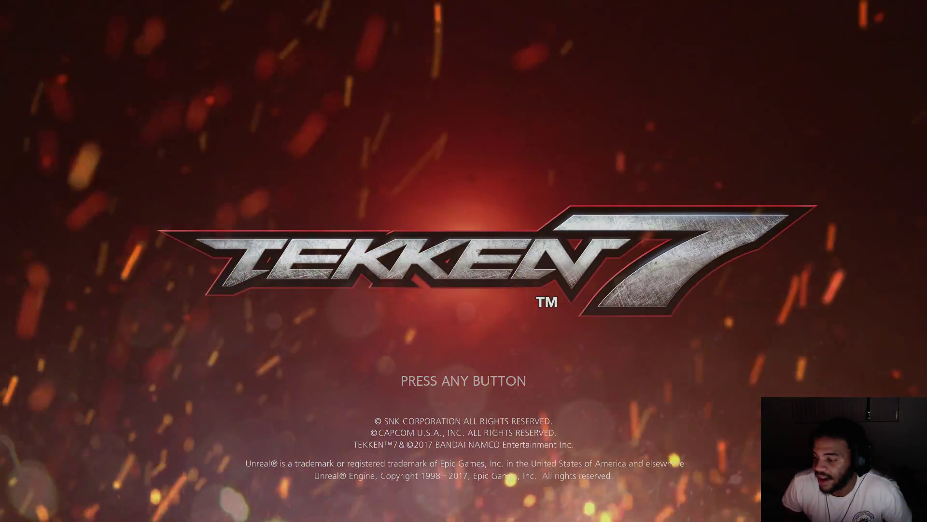
pyautogui.press('Return')
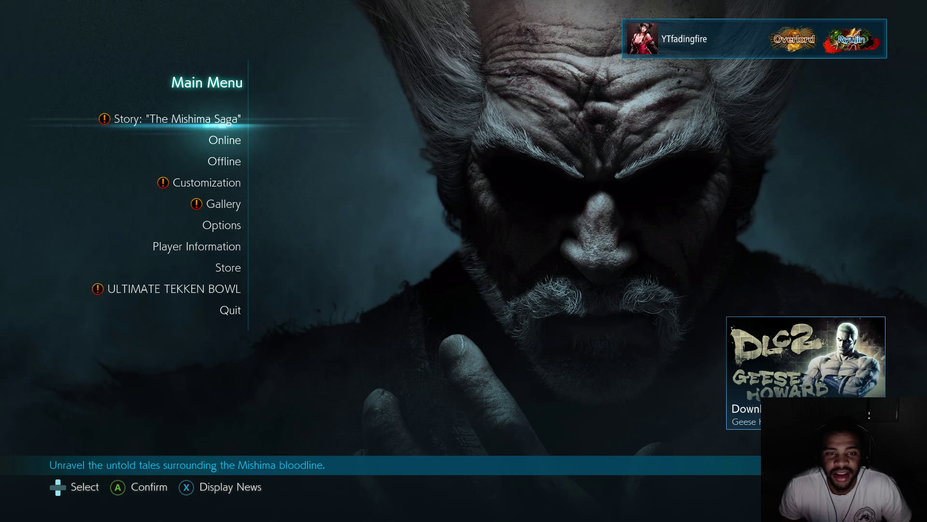
pyautogui.press('Down')
pyautogui.press('Down')
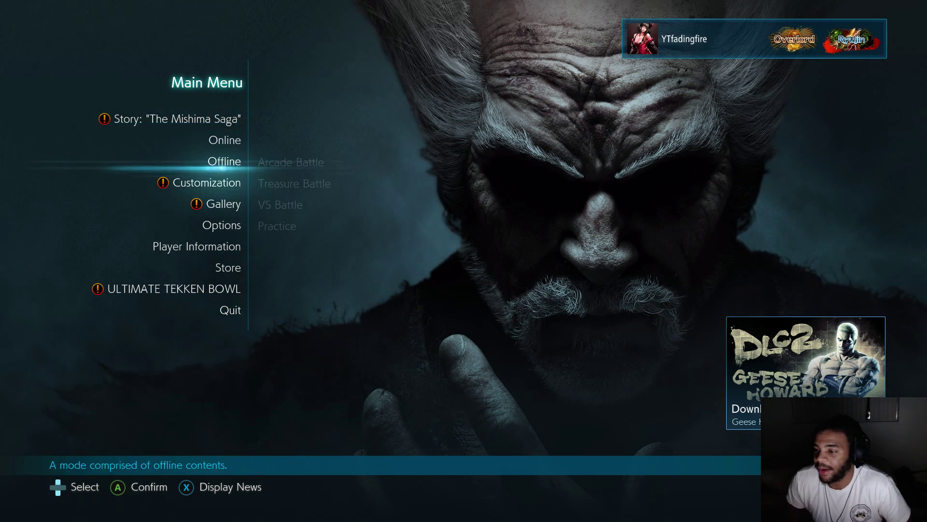
pyautogui.press('Return')
pyautogui.press('Down')
pyautogui.press('Down')
pyautogui.press('Down')
pyautogui.press('Return')
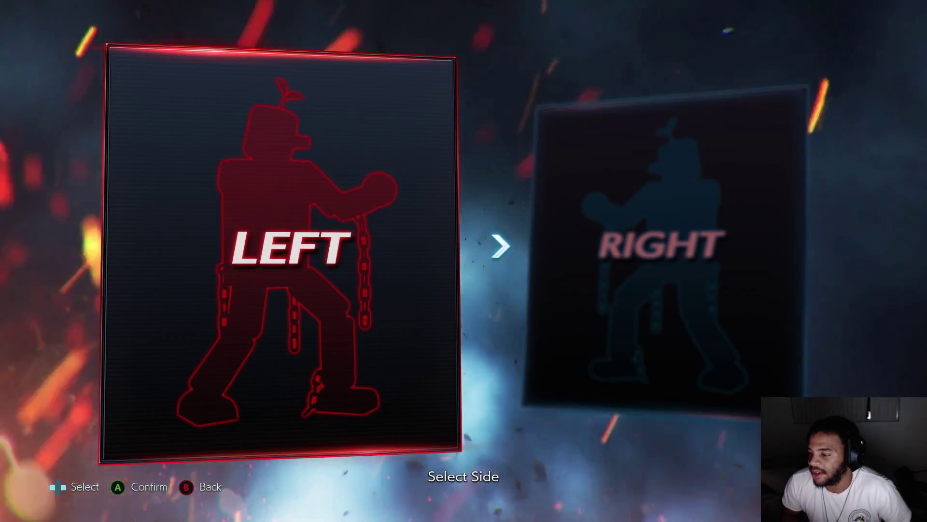
# Choose the left side and pick Eliza as the practice character before adding her mod.
pyautogui.press('Return')
pyautogui.press('Left')
pyautogui.press('Left')
pyautogui.press('Up')
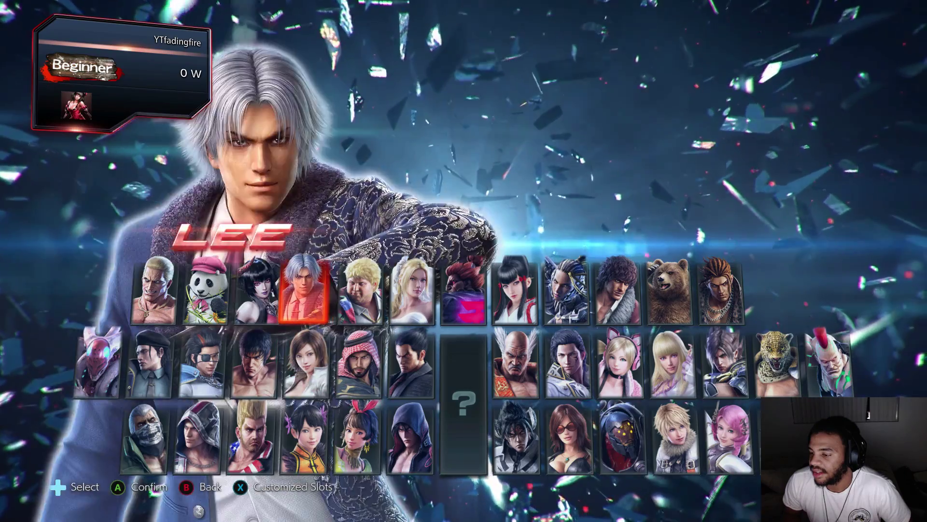
pyautogui.press('Left')
pyautogui.press('Return')
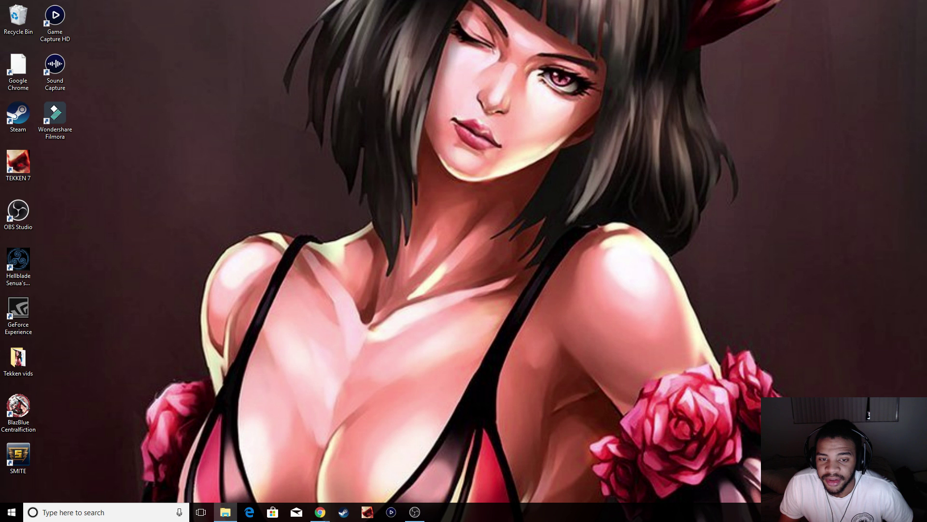
# Bring the ~mods window into view, move the DVL-ELZ .pak file into the folder and put the window aside.
pyautogui.moveTo(0, 179); pyautogui.dragTo(626, 157)
pyautogui.moveTo(0, 107); pyautogui.dragTo(312, 257)
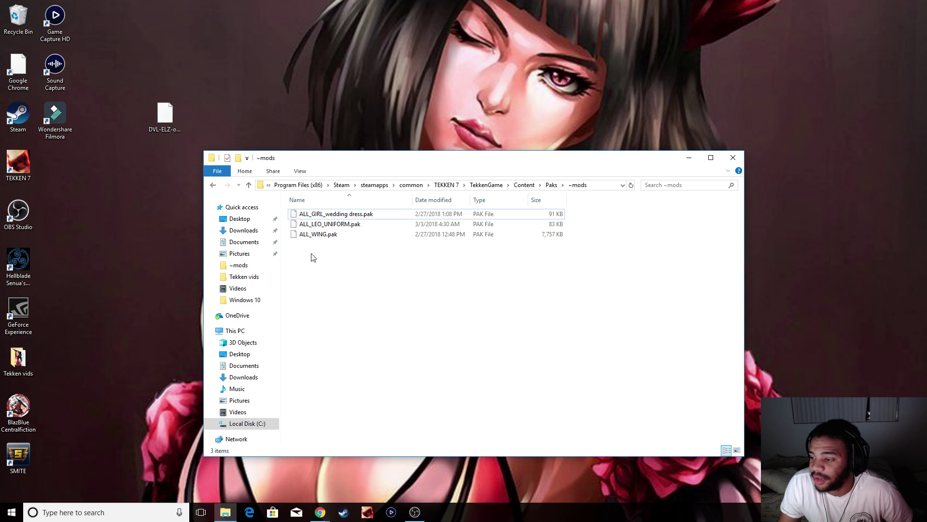
pyautogui.moveTo(561, 161); pyautogui.dragTo(0, 80)
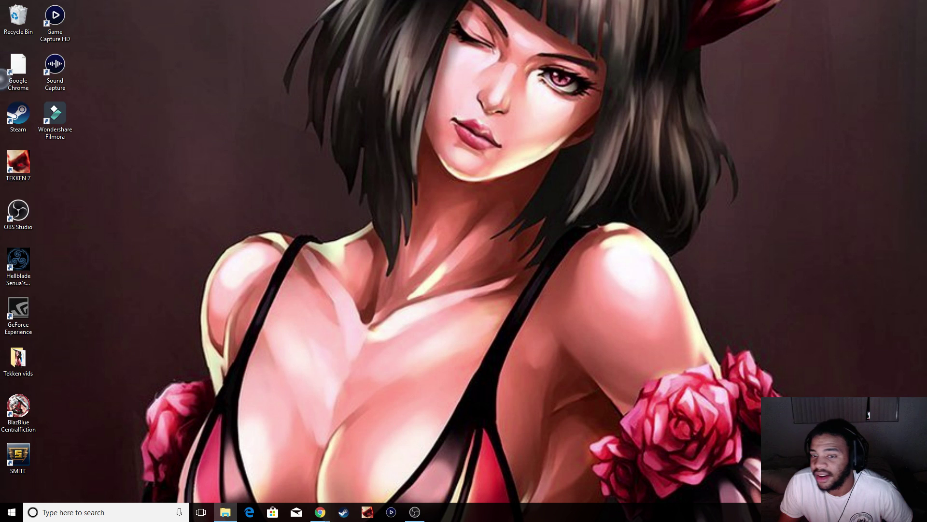
# Launch TEKKEN 7 again and skip the intro and title screens to the main menu.
pyautogui.click(367, 512)
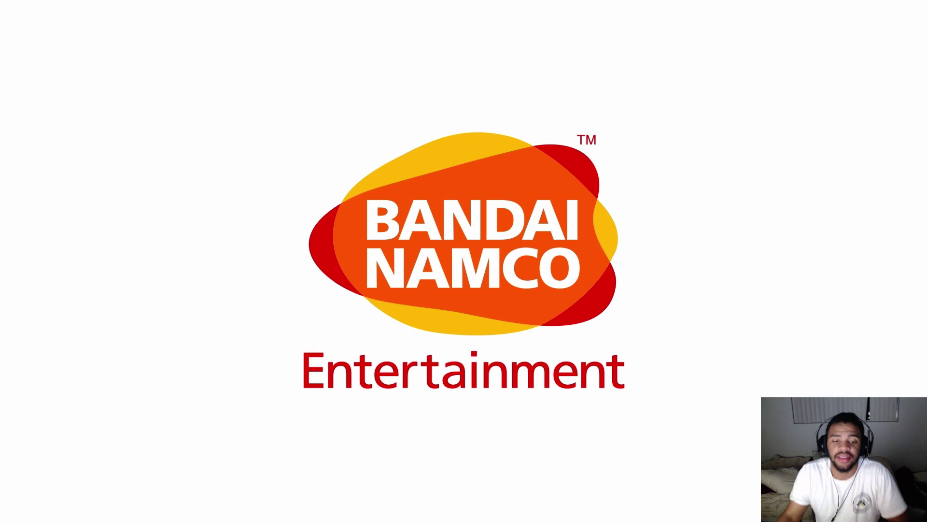
pyautogui.press('Return')
pyautogui.press('Return')
pyautogui.press('Return')
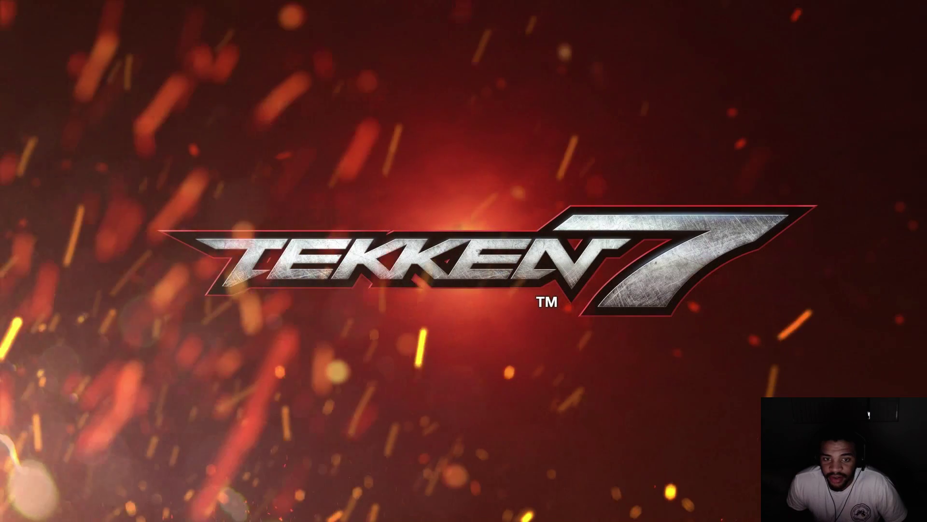
pyautogui.press('Return')
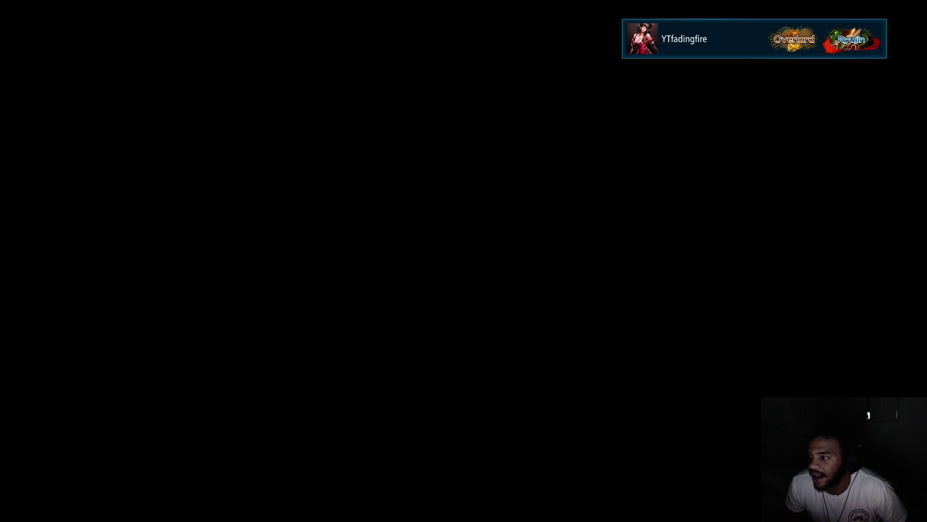
# Start Practice mode from the game's Offline modes.
pyautogui.press('Down')
pyautogui.press('Down')
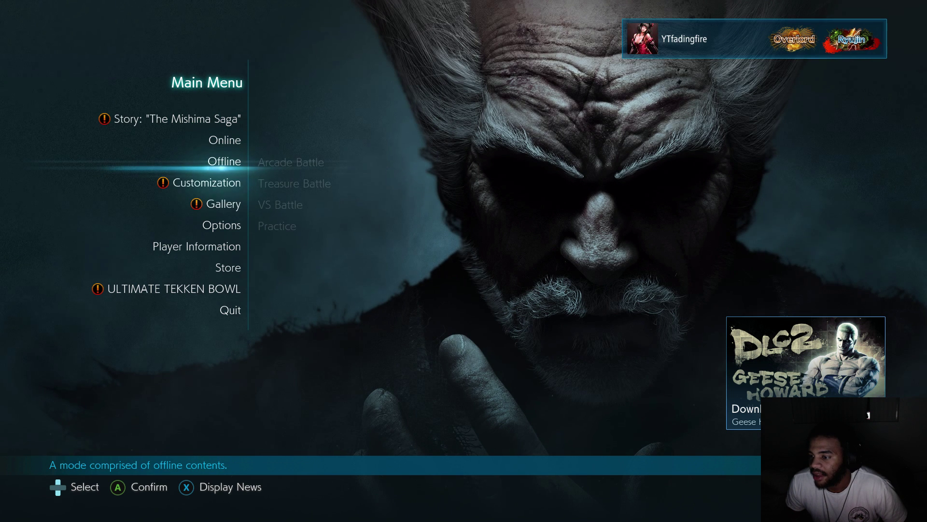
pyautogui.press('Return')
pyautogui.press('Down')
pyautogui.press('Down')
pyautogui.press('Down')
pyautogui.press('Return')
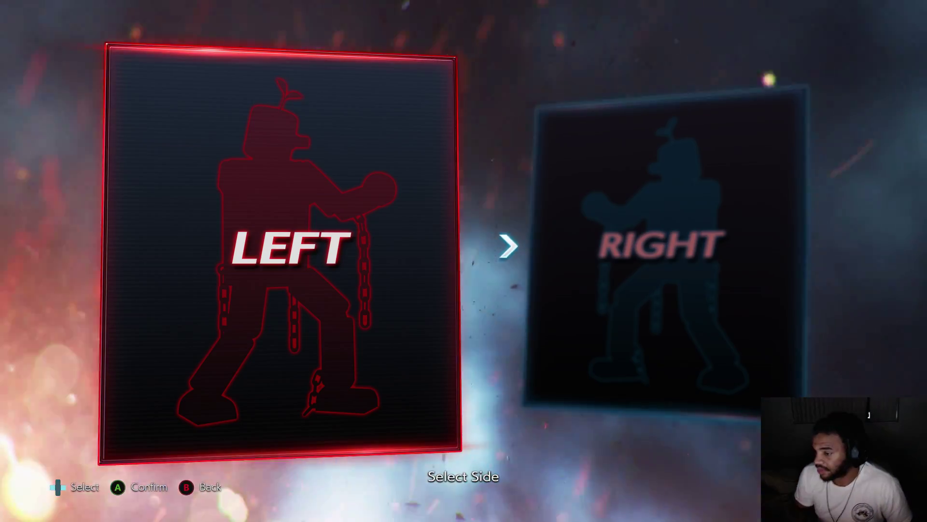
# Choose the left side and select Eliza with costume 07 for the practice match.
pyautogui.press('Return')
pyautogui.press('Left')
pyautogui.press('Left')
pyautogui.press('Left')
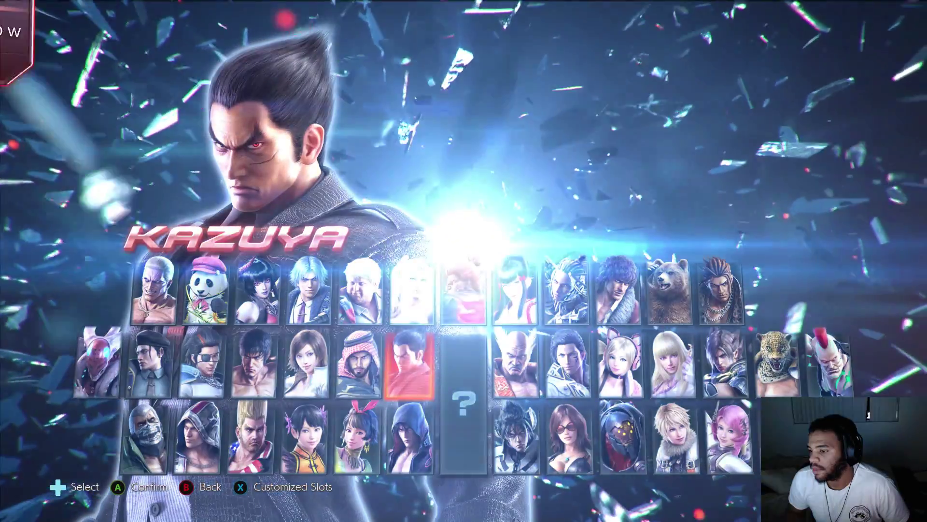
pyautogui.press('Up')
pyautogui.press('Return')
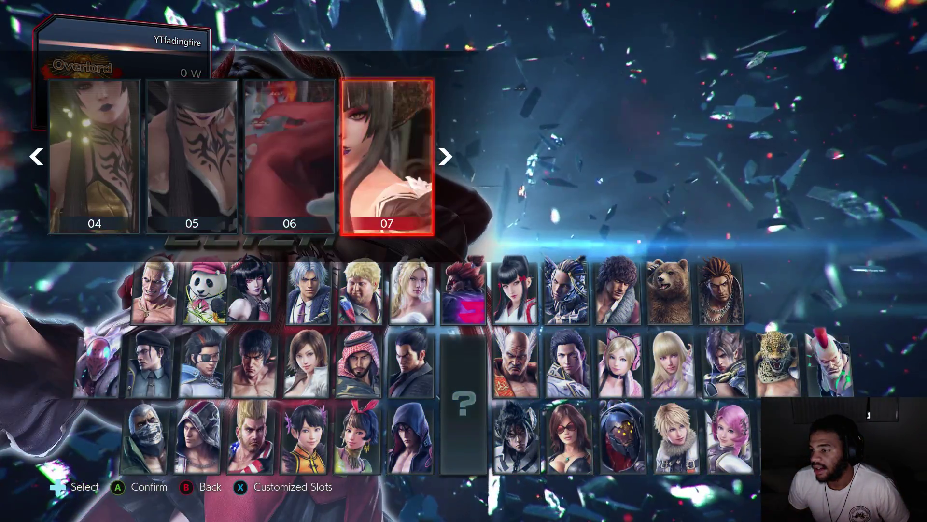
pyautogui.press('Return')
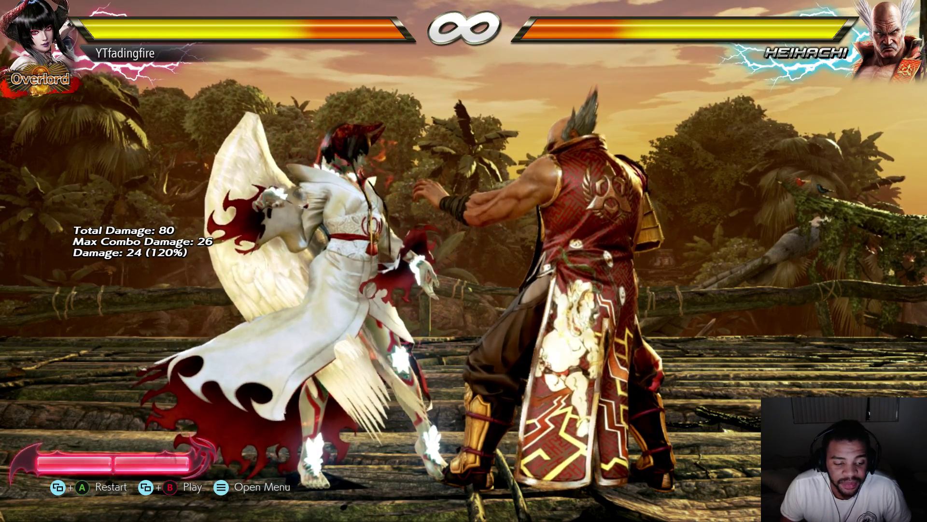
# Switch from TEKKEN 7 to Chrome and bring the DeviantArt page for the Jin Suite mod into view.
pyautogui.hotkey('alt', 'Tab')
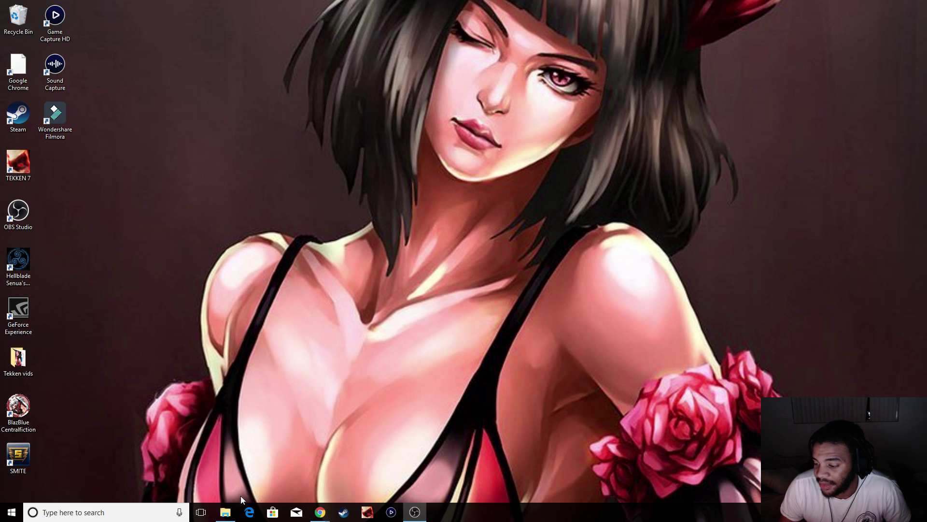
pyautogui.moveTo(321, 512)
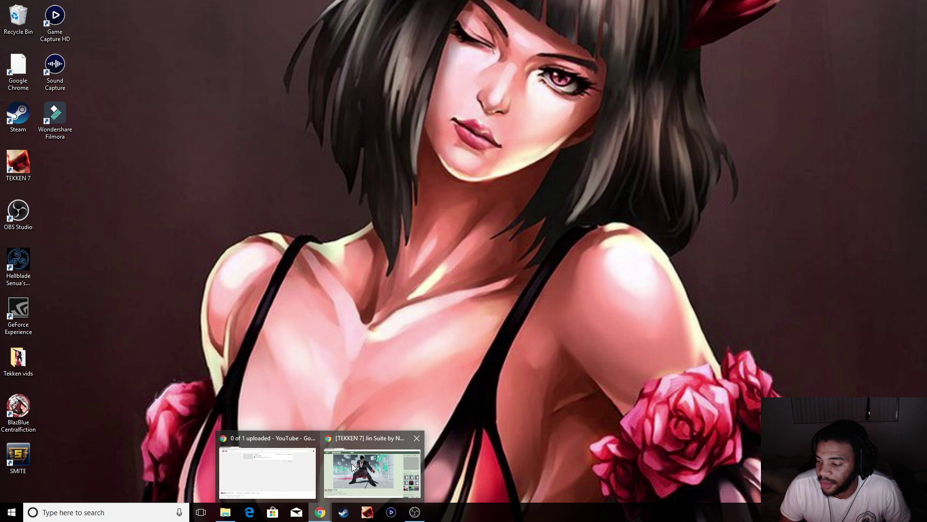
pyautogui.moveTo(0, 39); pyautogui.dragTo(525, 17)
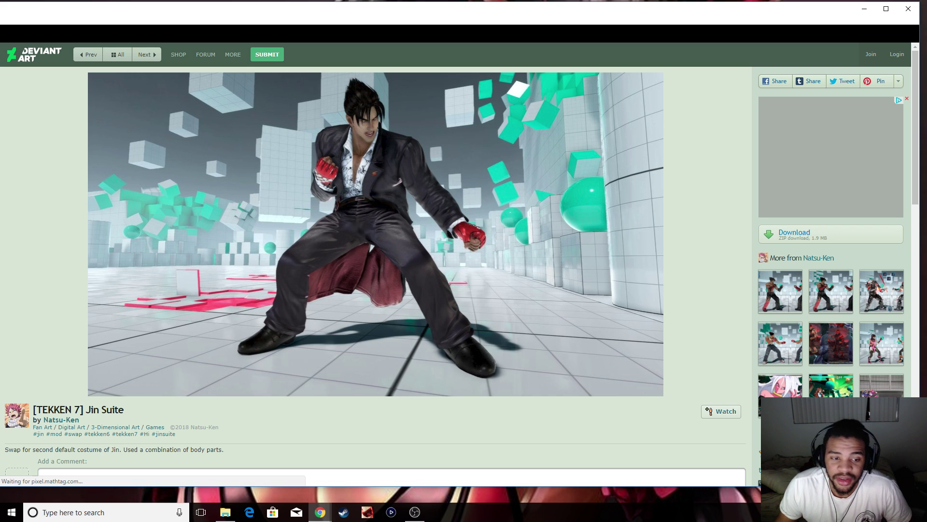
# Put the browser window aside, bring the ~mods window into view and move DVL-ELZ-ori.pak out of the folder onto the desktop.
pyautogui.moveTo(301, 7); pyautogui.dragTo(0, 139)
pyautogui.moveTo(0, 77); pyautogui.dragTo(486, 66)
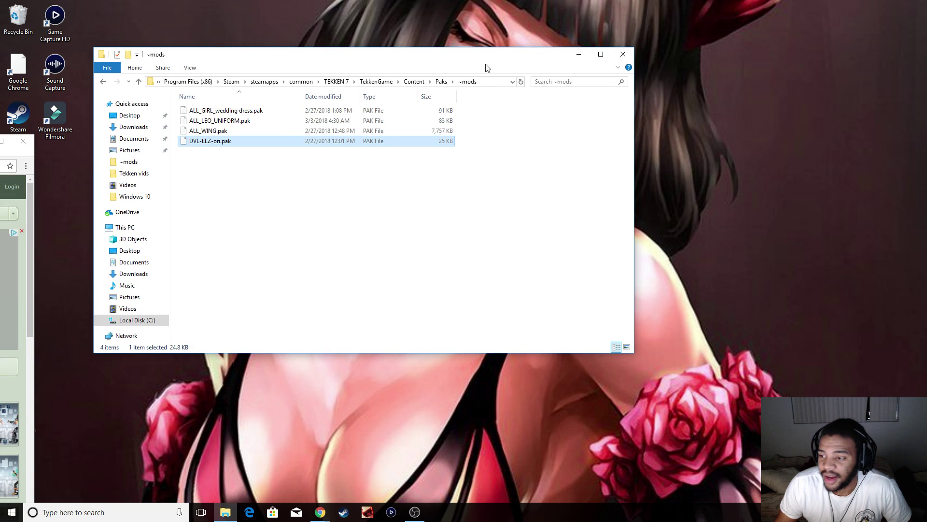
pyautogui.moveTo(314, 142); pyautogui.dragTo(296, 104)
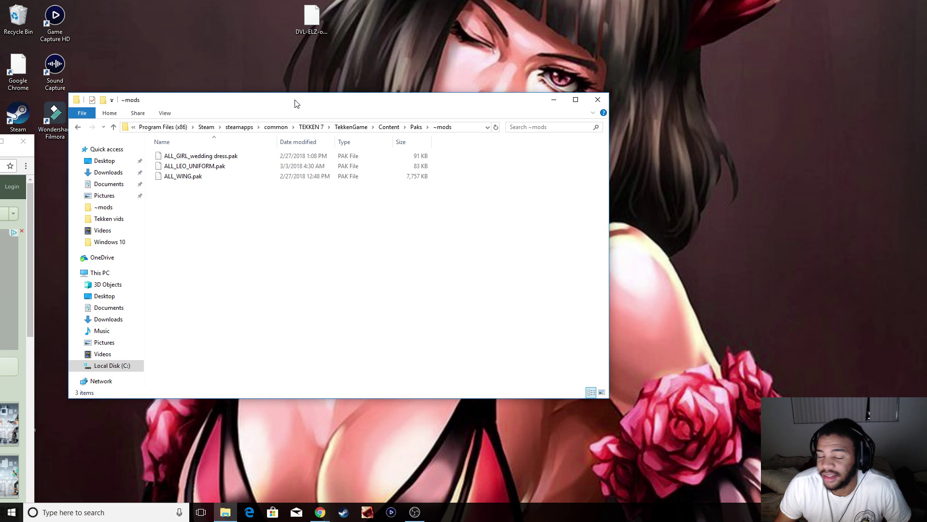
pyautogui.moveTo(0, 141); pyautogui.dragTo(0, 471)
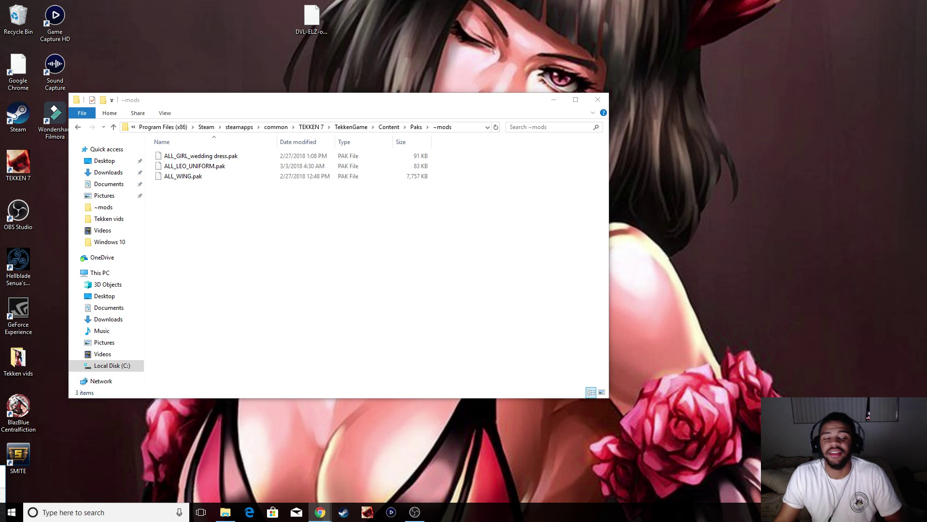